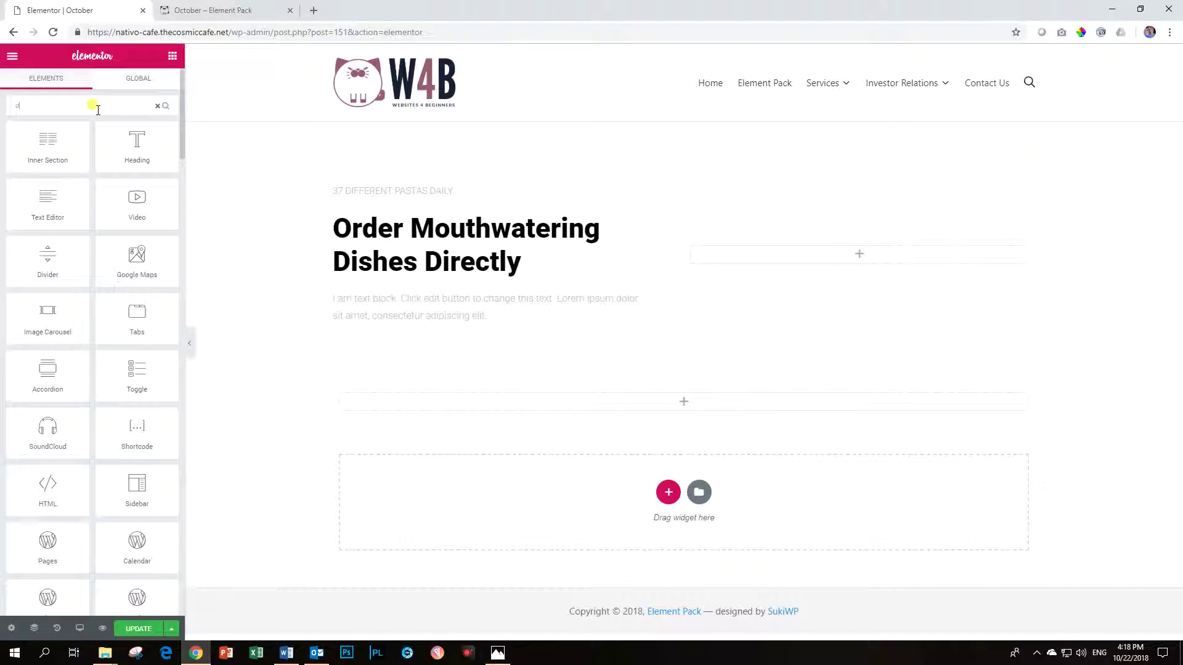
Step: Place a Device Slider widget in the empty right column beside the hero heading
drag(26, 132, 889, 259)
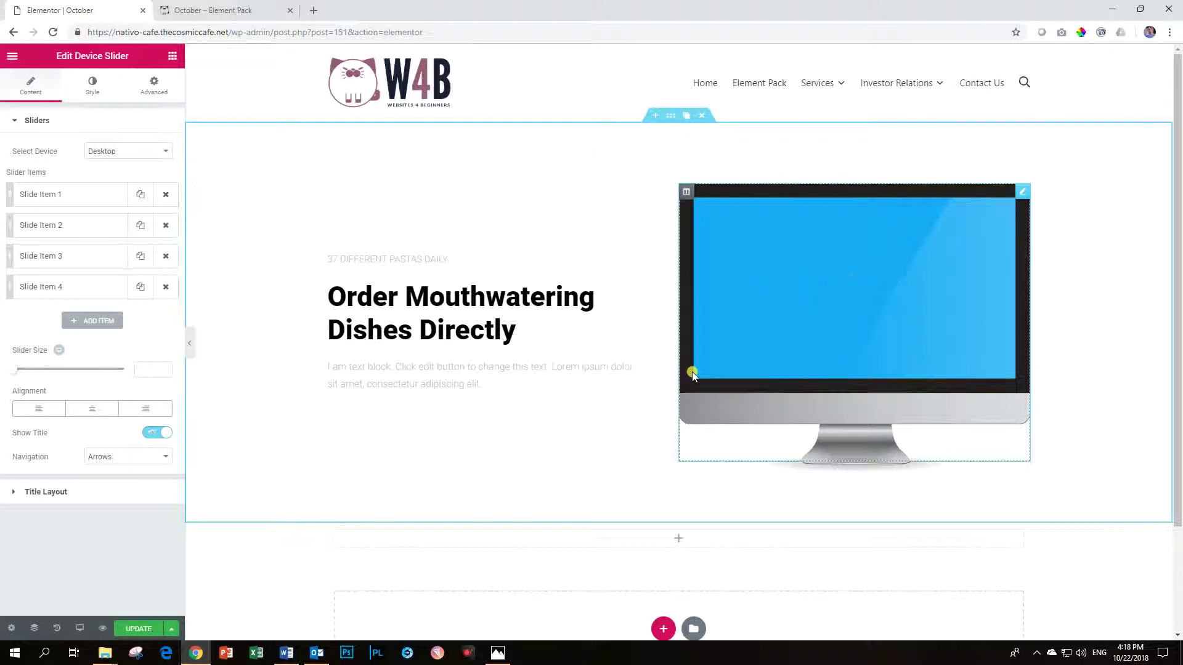
Step: Preview the slider in the Macbook Pro, Macbook Air and Tablet frames
click(127, 153)
click(128, 175)
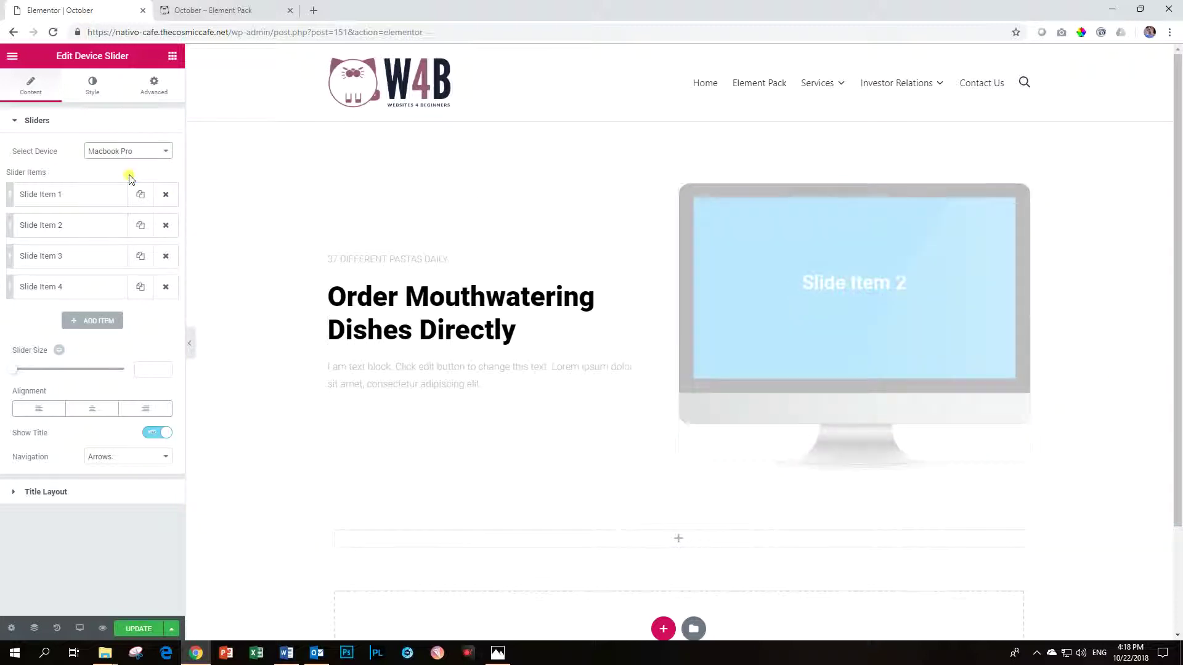
click(120, 150)
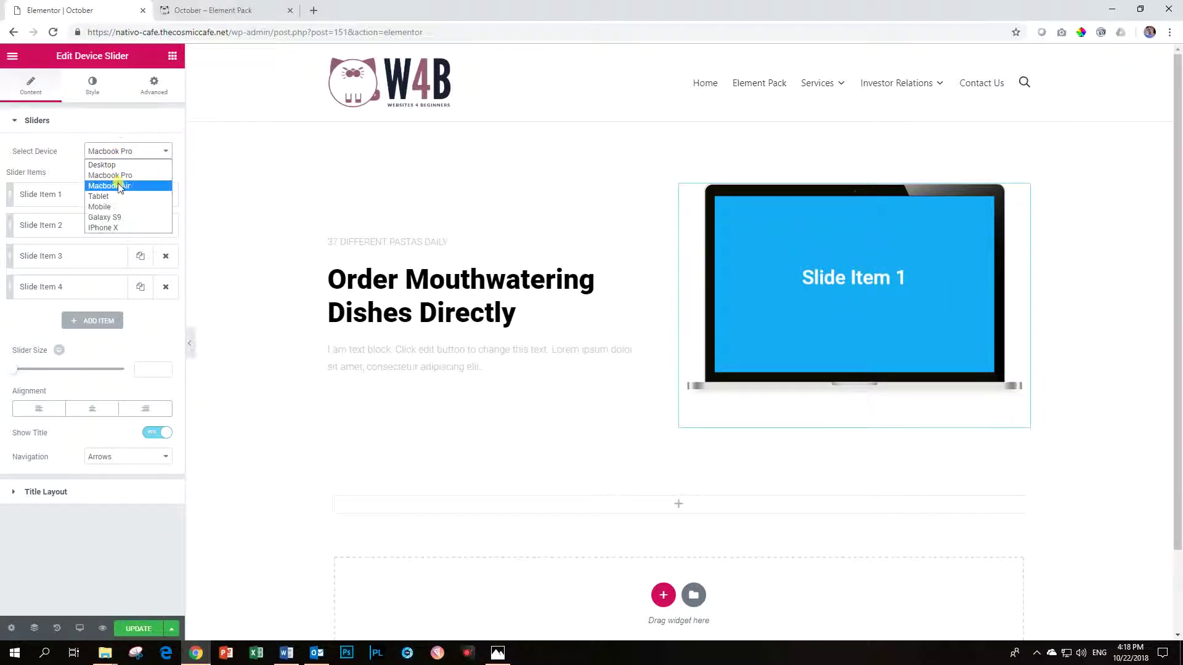
click(119, 186)
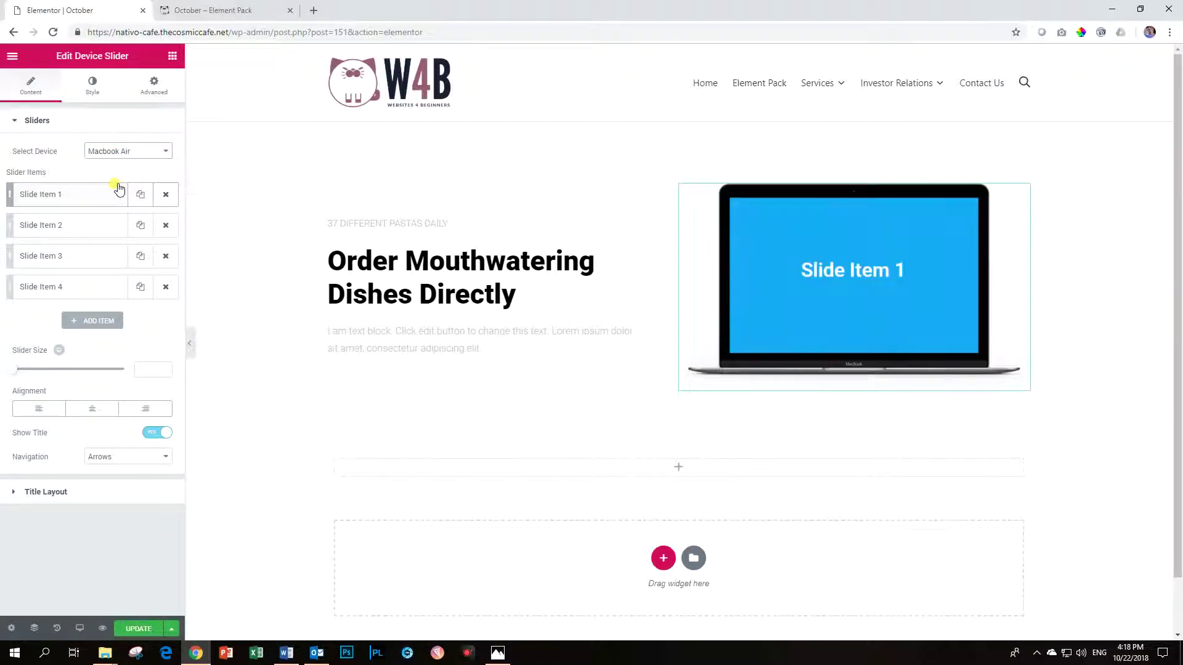
click(126, 153)
click(123, 196)
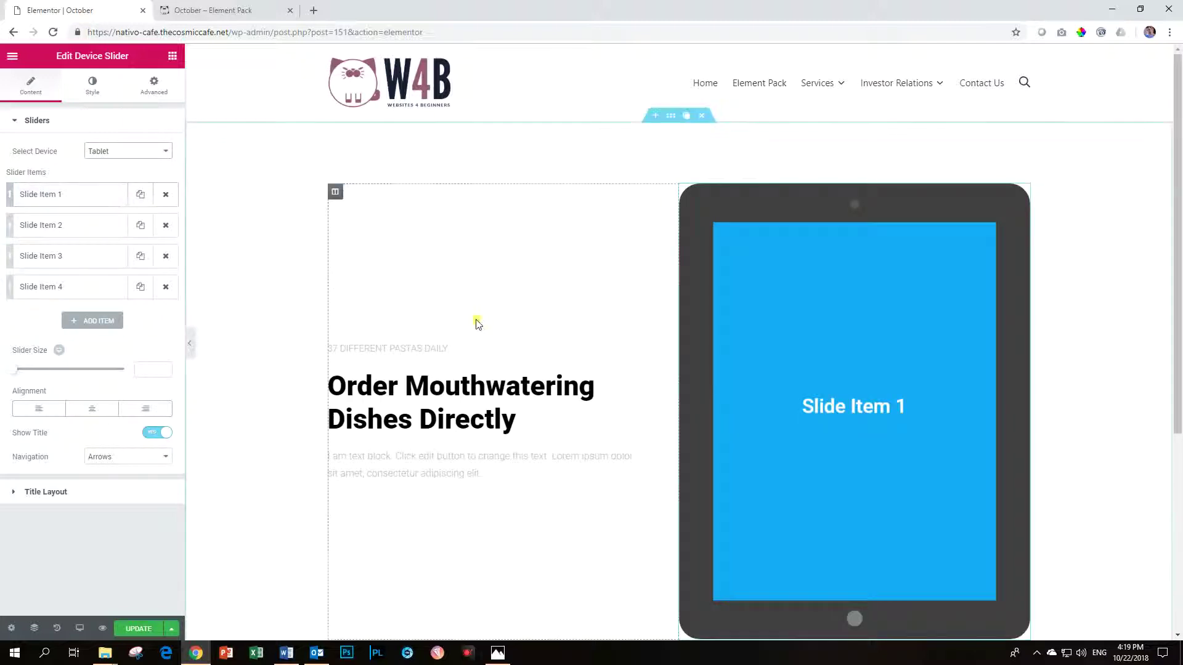
scroll(475, 325, down, 1)
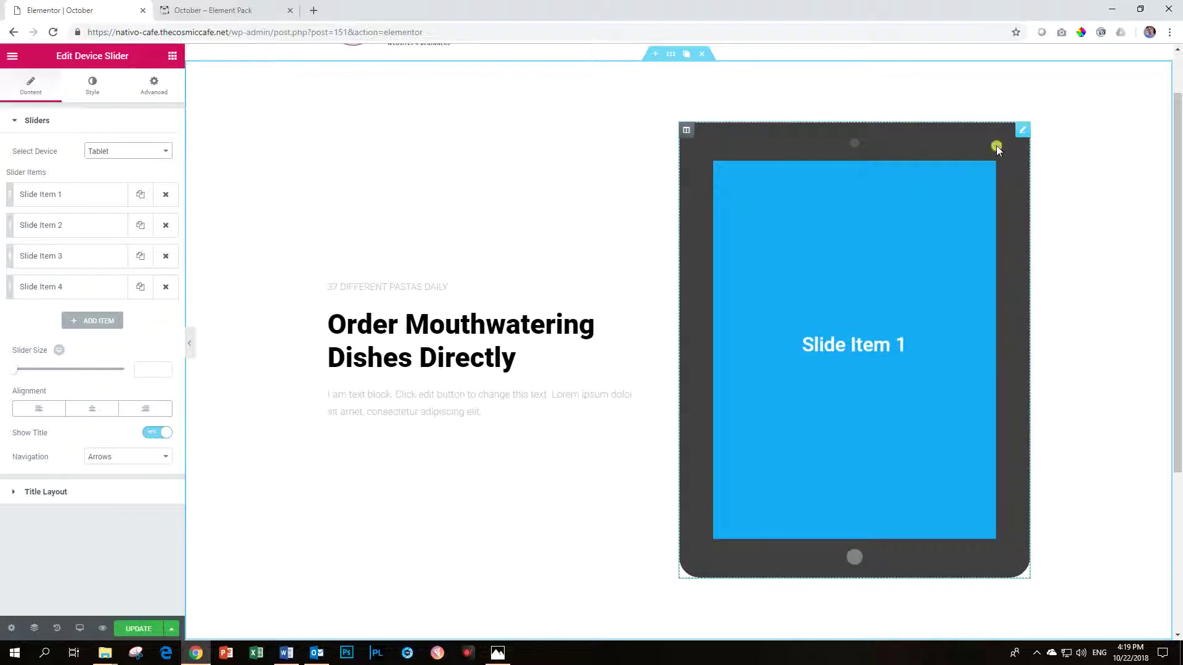
Step: Switch the slider frame to plain Mobile, then to Galaxy S9
click(150, 154)
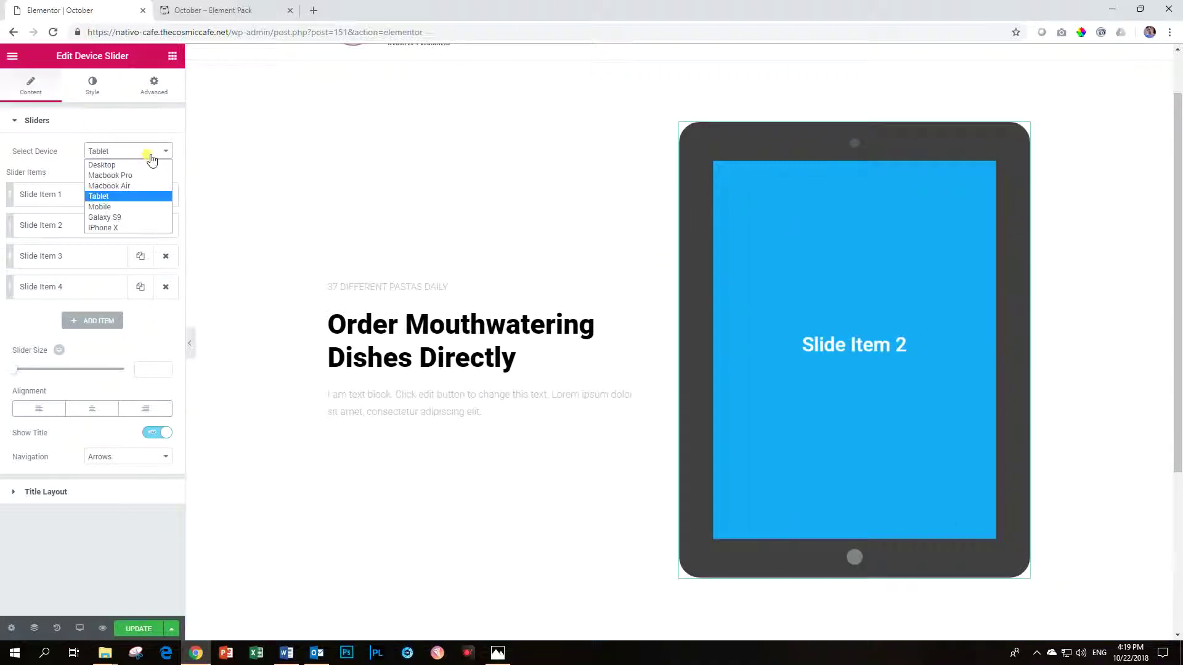
click(148, 208)
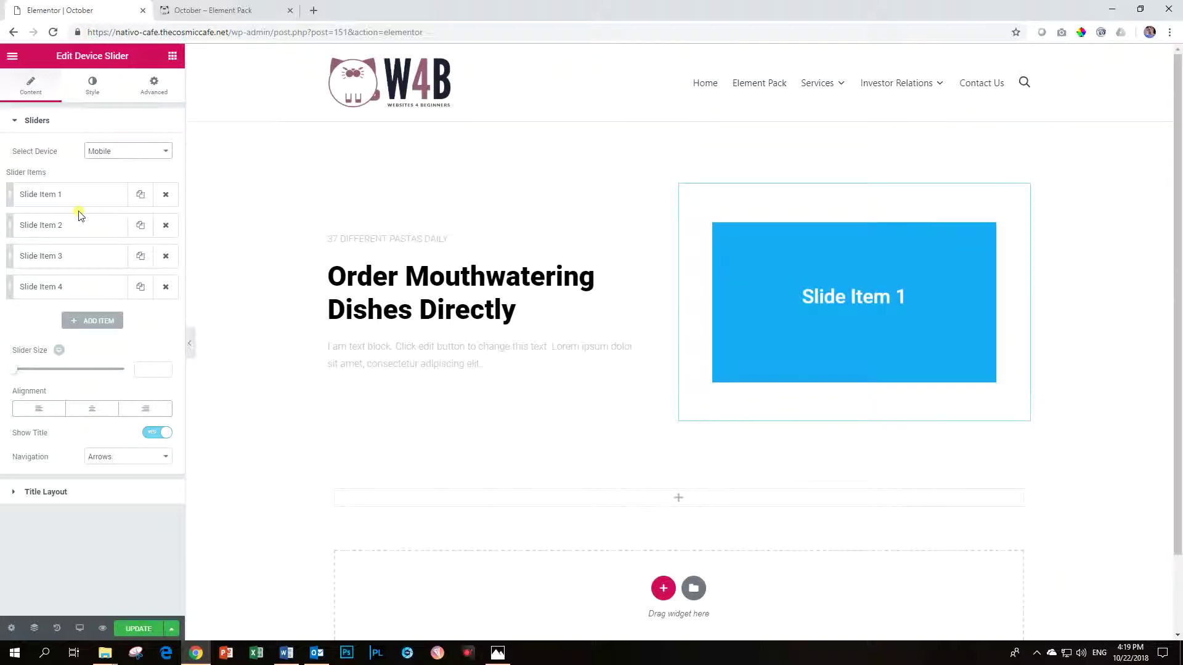
click(125, 154)
click(124, 219)
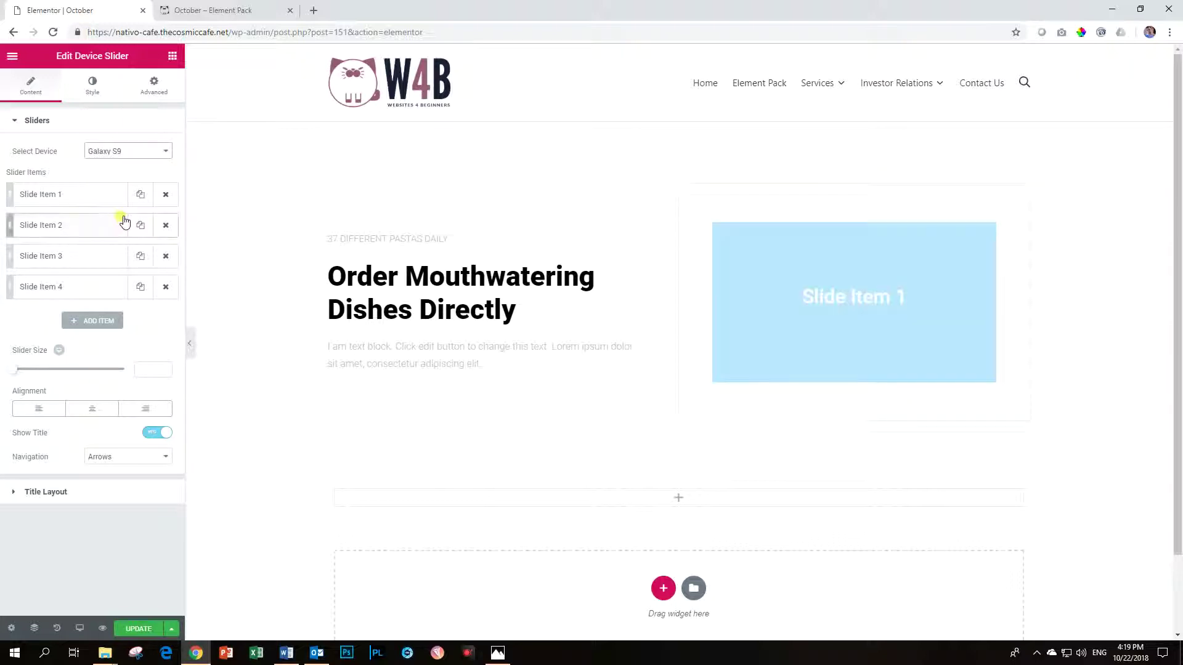
scroll(528, 286, down, 1)
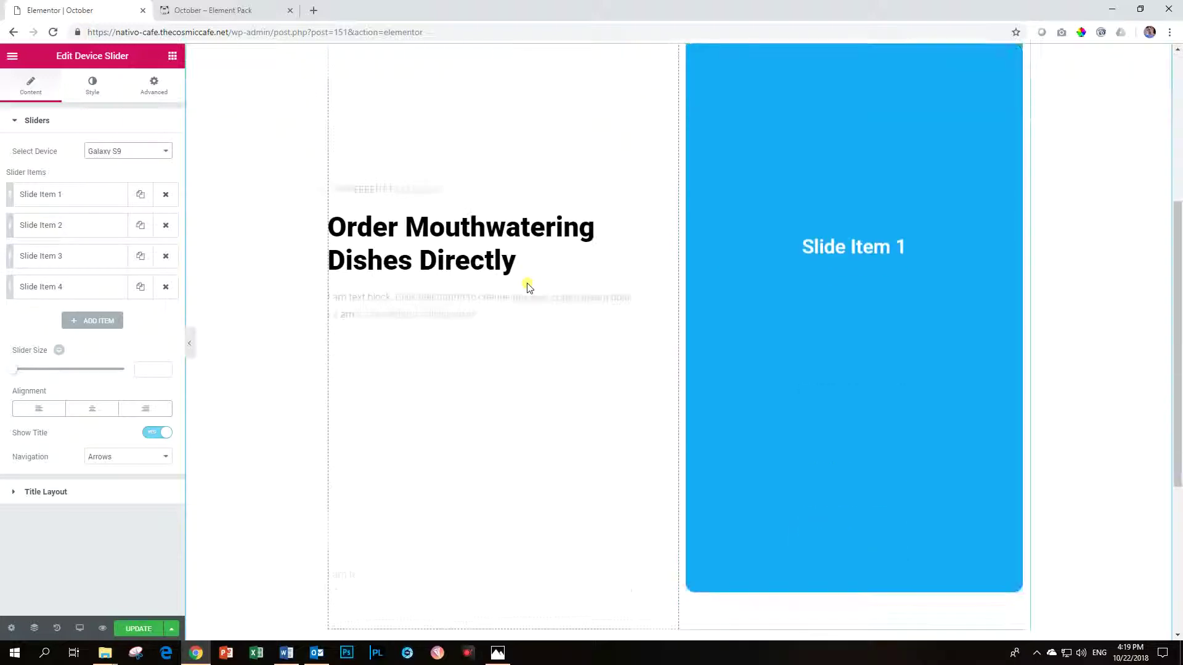
scroll(678, 215, up, 4)
scroll(478, 244, down, 6)
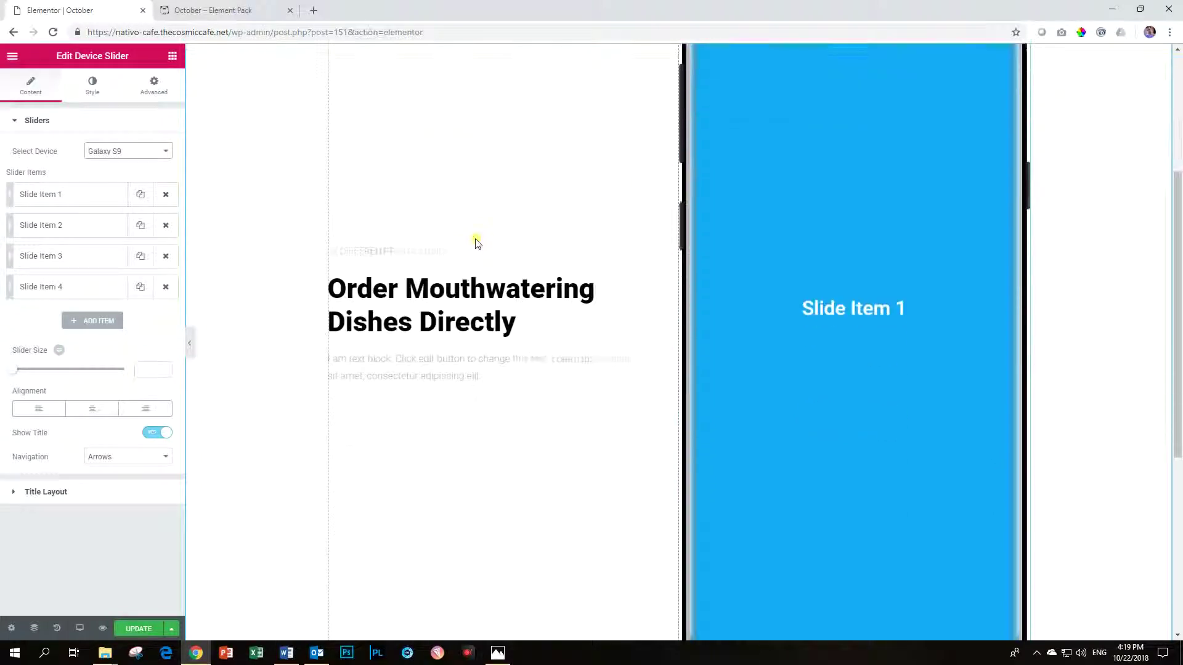
scroll(483, 245, up, 7)
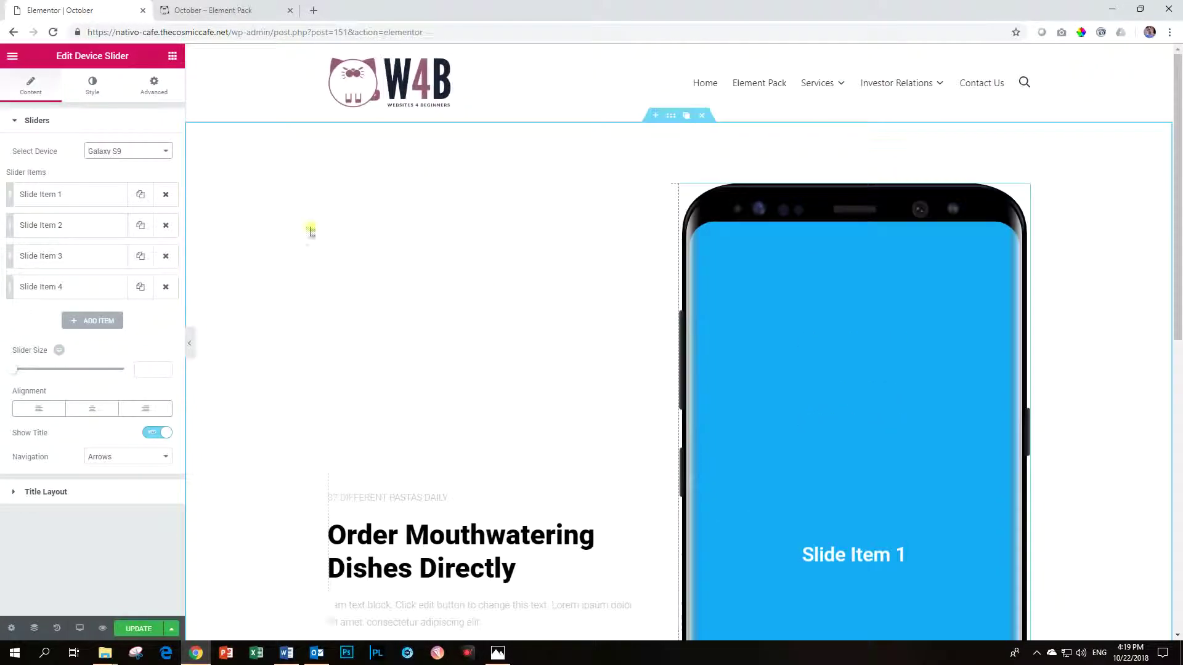
Step: Try the iPhone X frame, then return to the plain Mobile frame
click(156, 154)
click(135, 227)
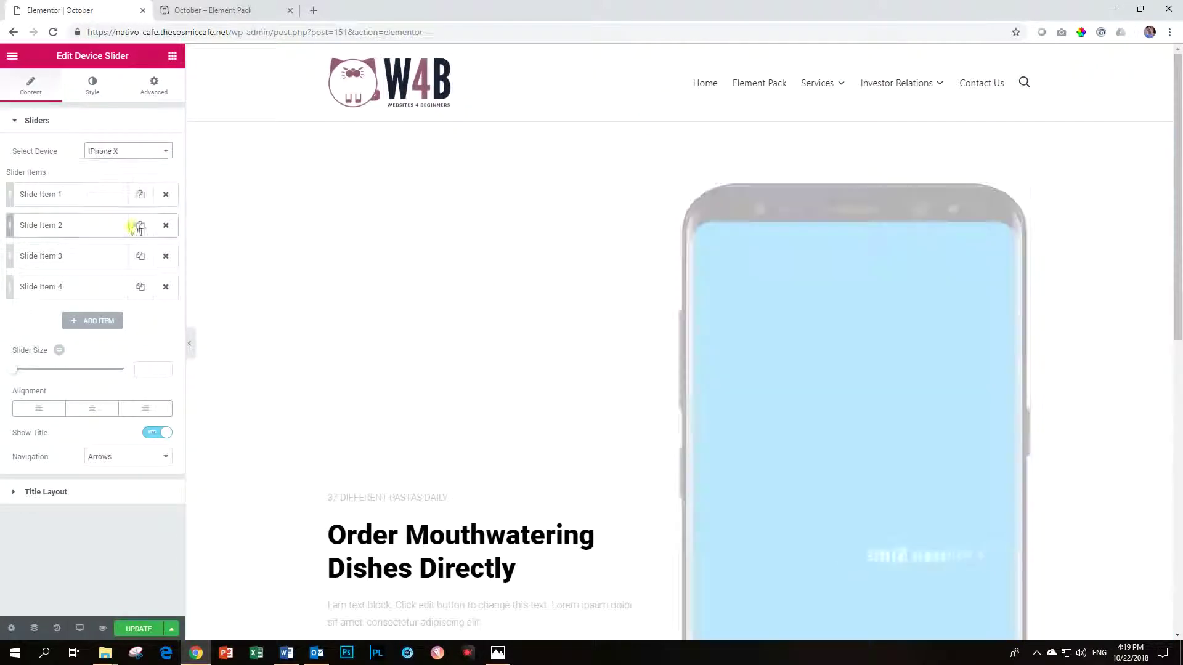
scroll(456, 237, down, 4)
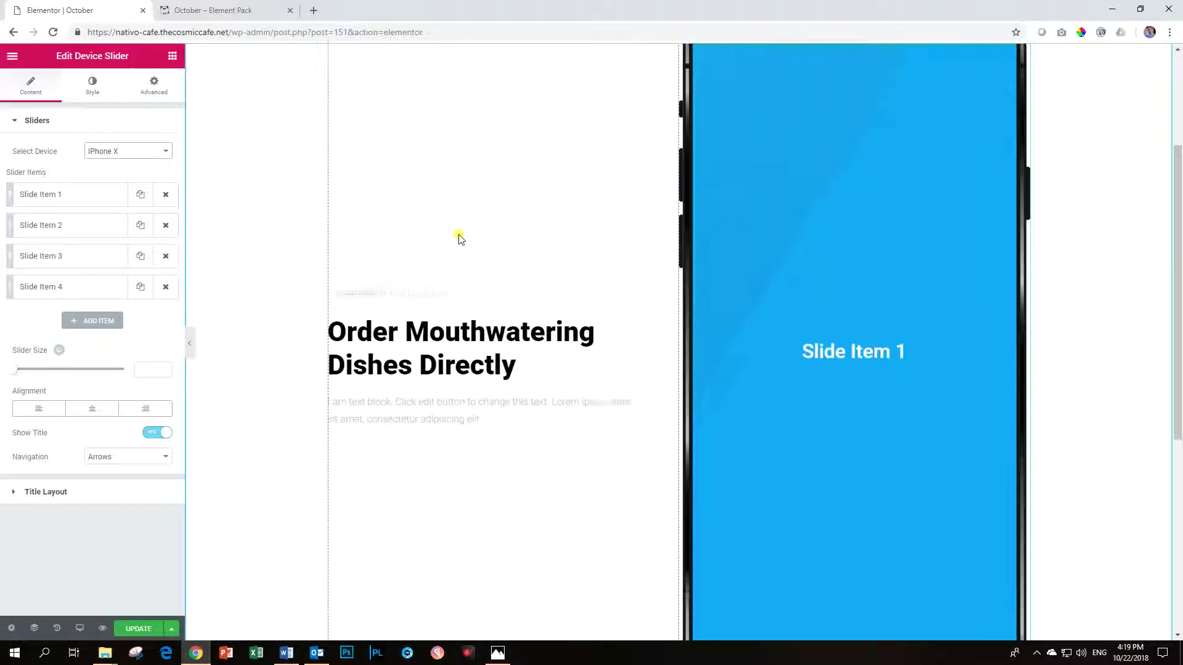
scroll(458, 239, down, 3)
scroll(458, 239, up, 7)
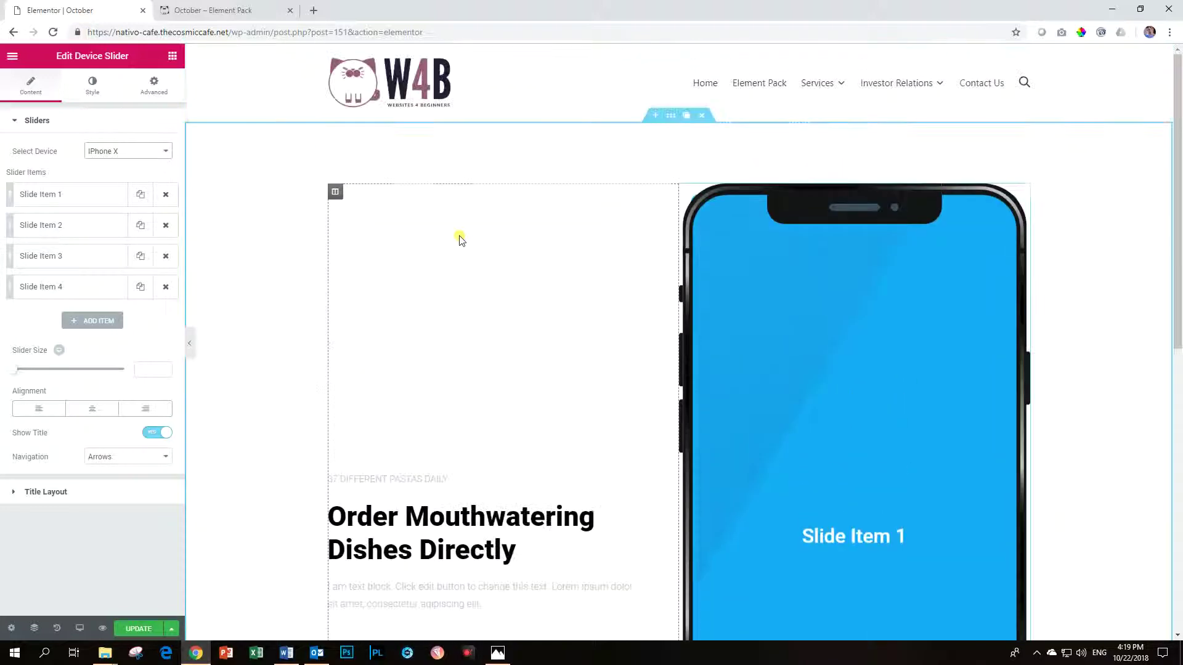
click(145, 151)
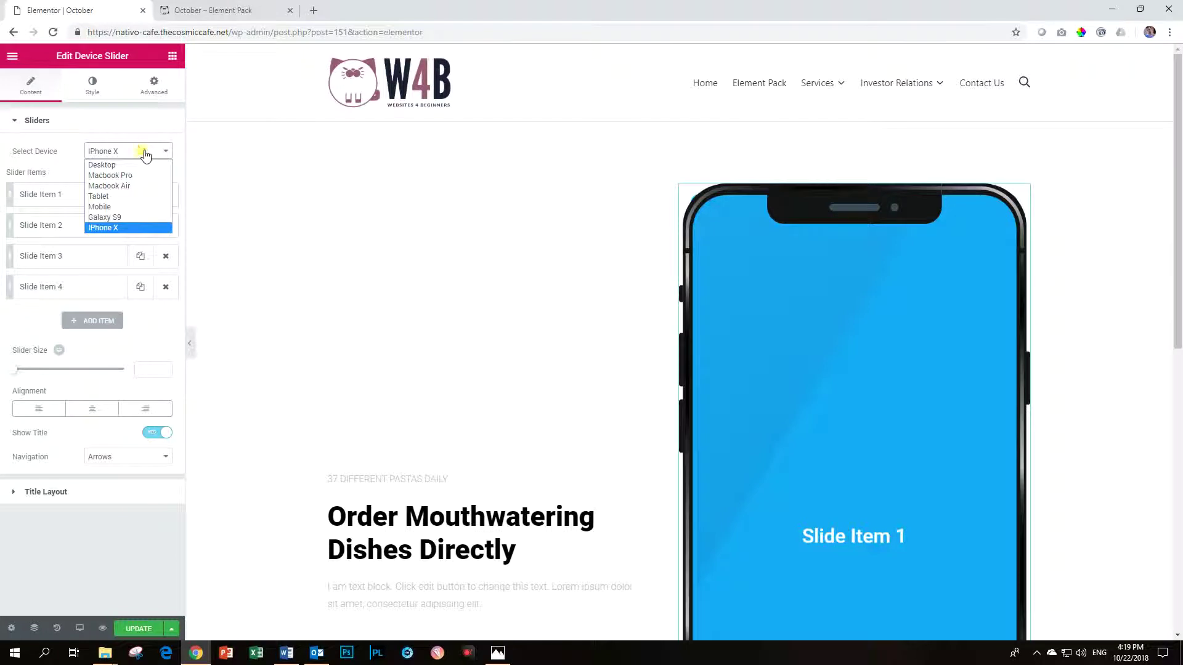
click(120, 207)
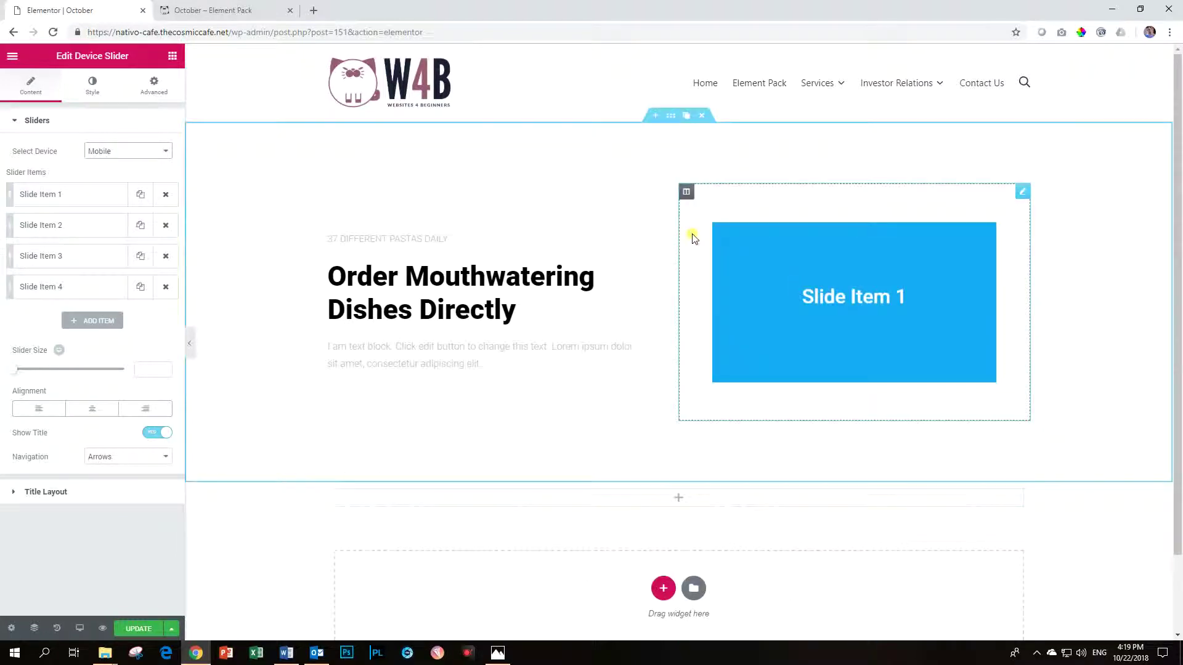
Step: Settle on the Macbook Pro frame and expand the first slide's settings
click(141, 154)
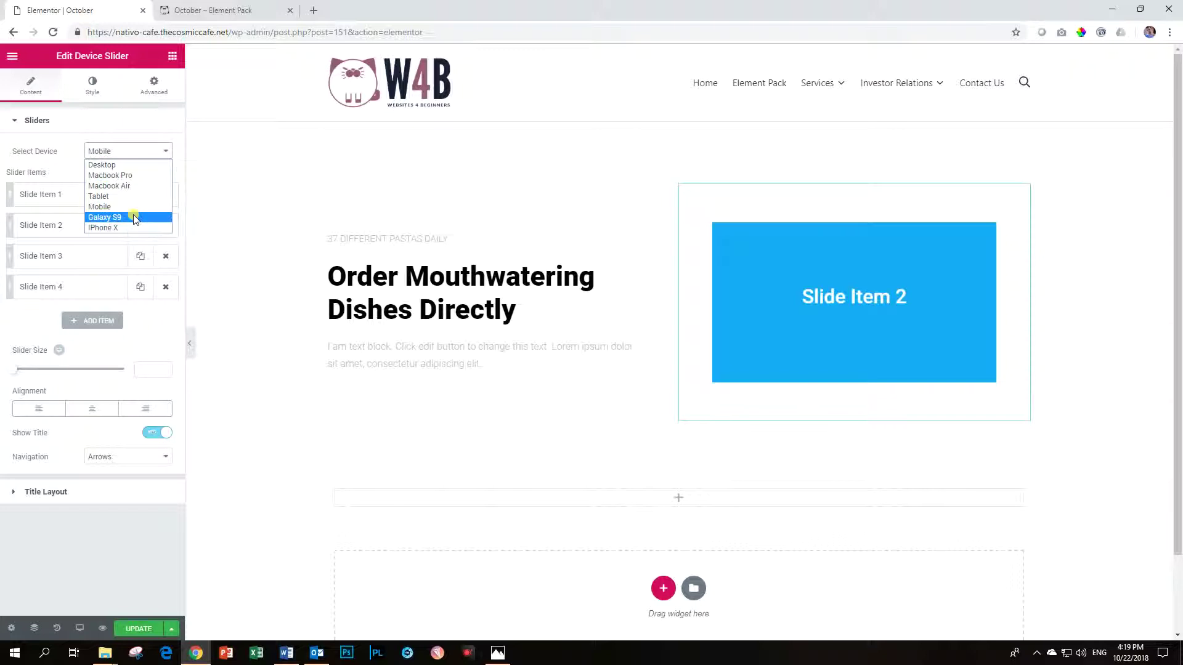
click(128, 176)
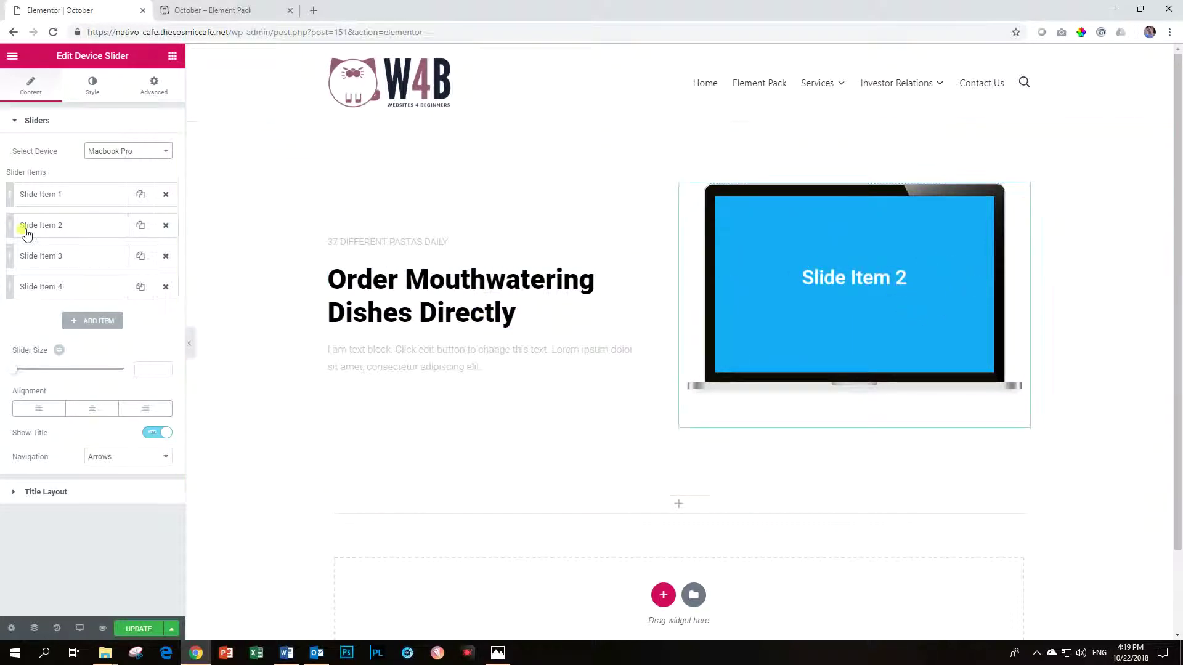
click(37, 194)
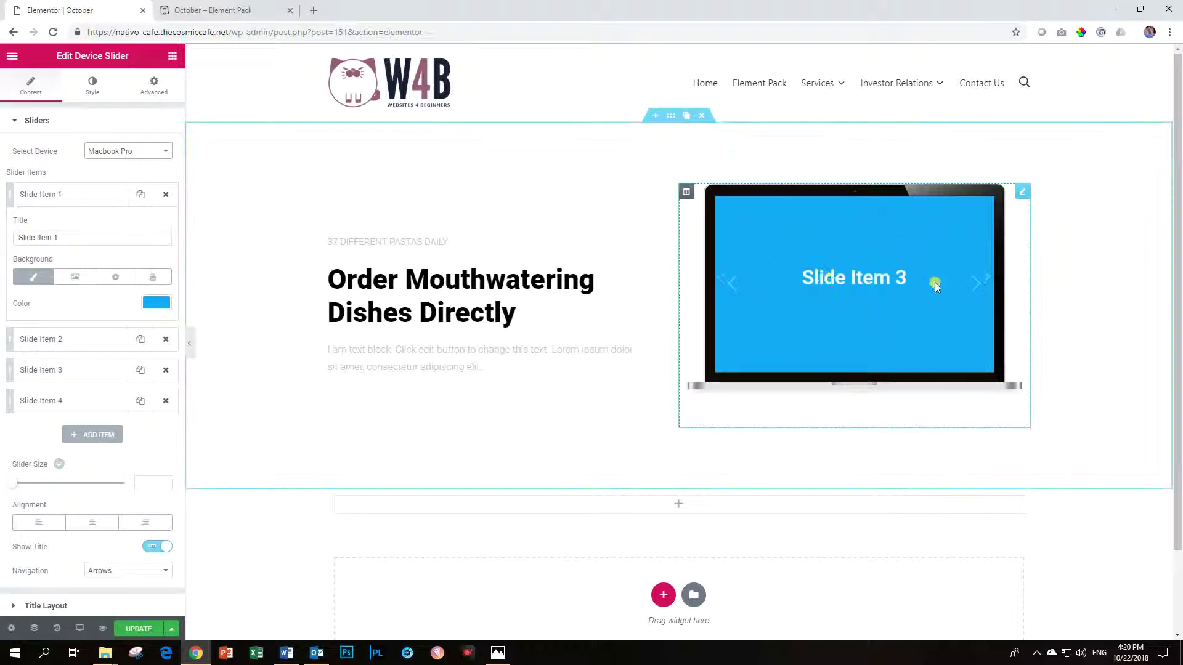
Step: Give the first slide a lasagna photo as its image background
click(75, 277)
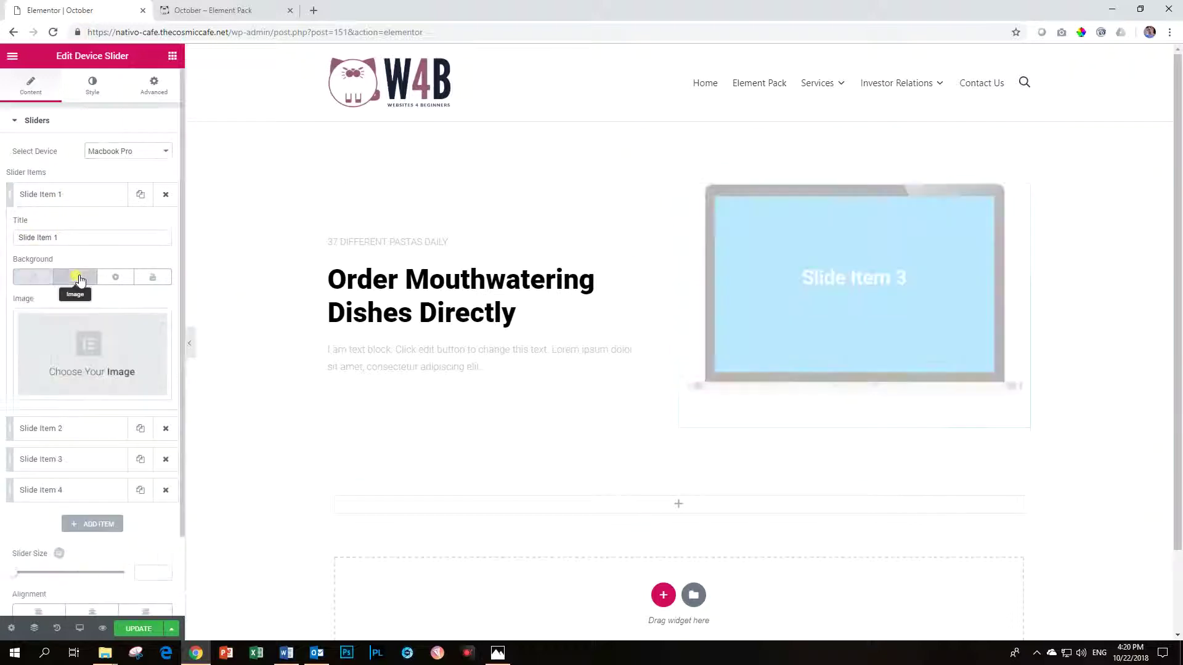
click(122, 279)
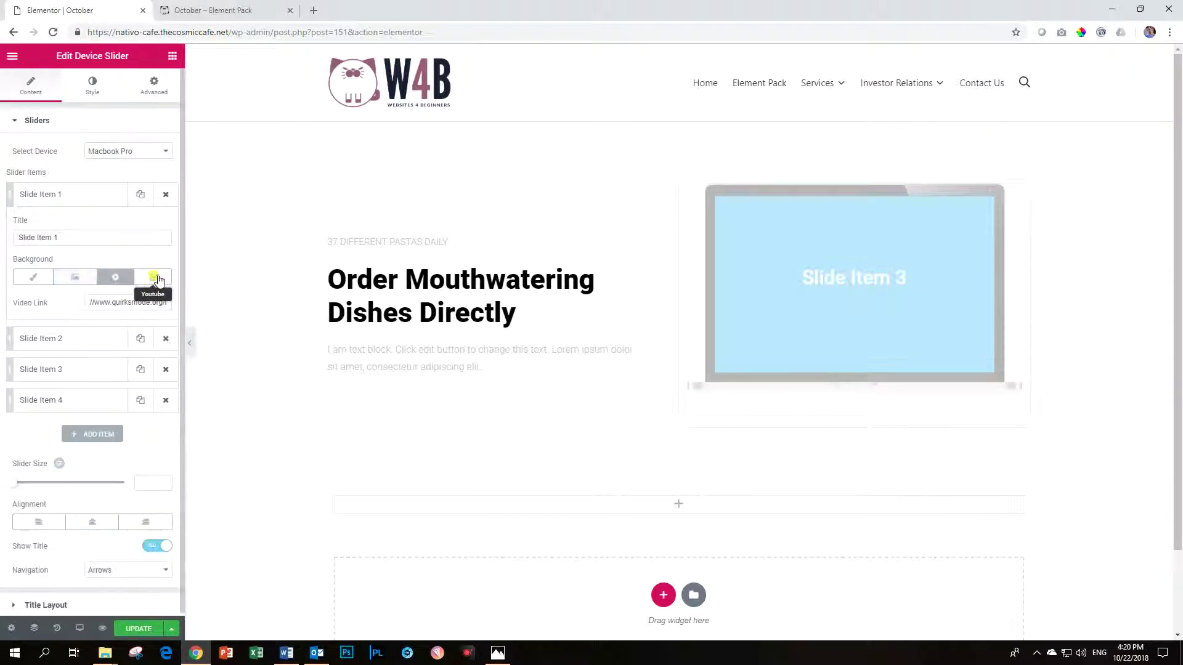
click(76, 277)
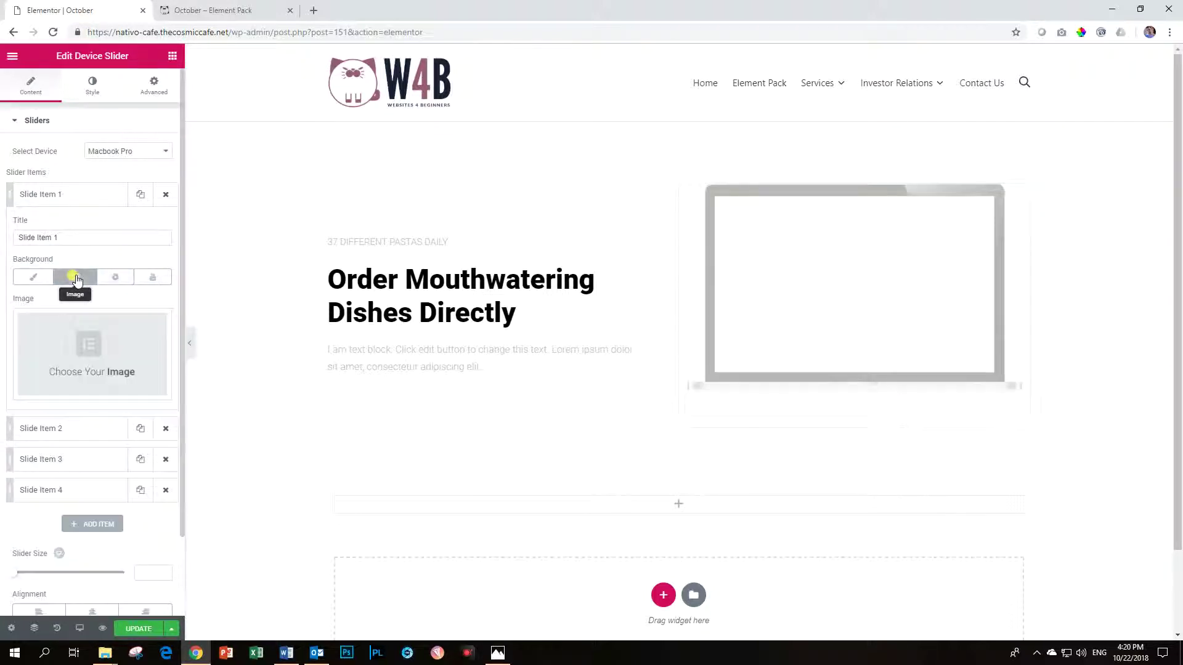
click(91, 357)
click(237, 216)
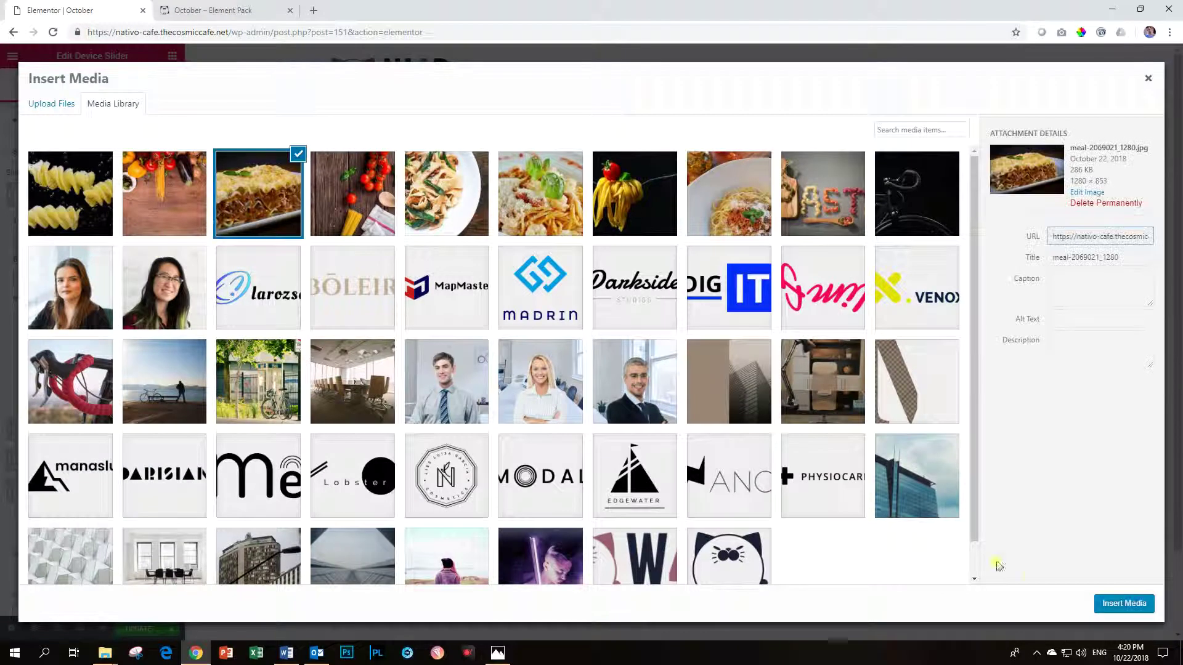
click(1141, 605)
click(72, 196)
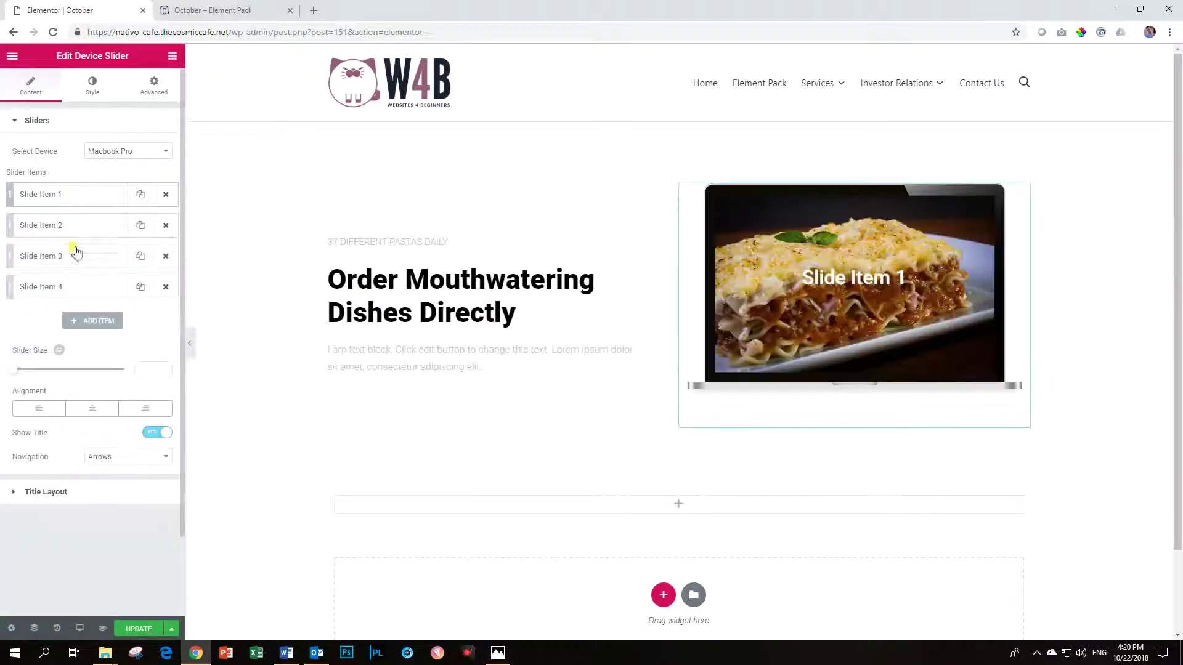
Step: Set slide 2's background to the tagliatelle pasta photo
click(72, 227)
click(75, 307)
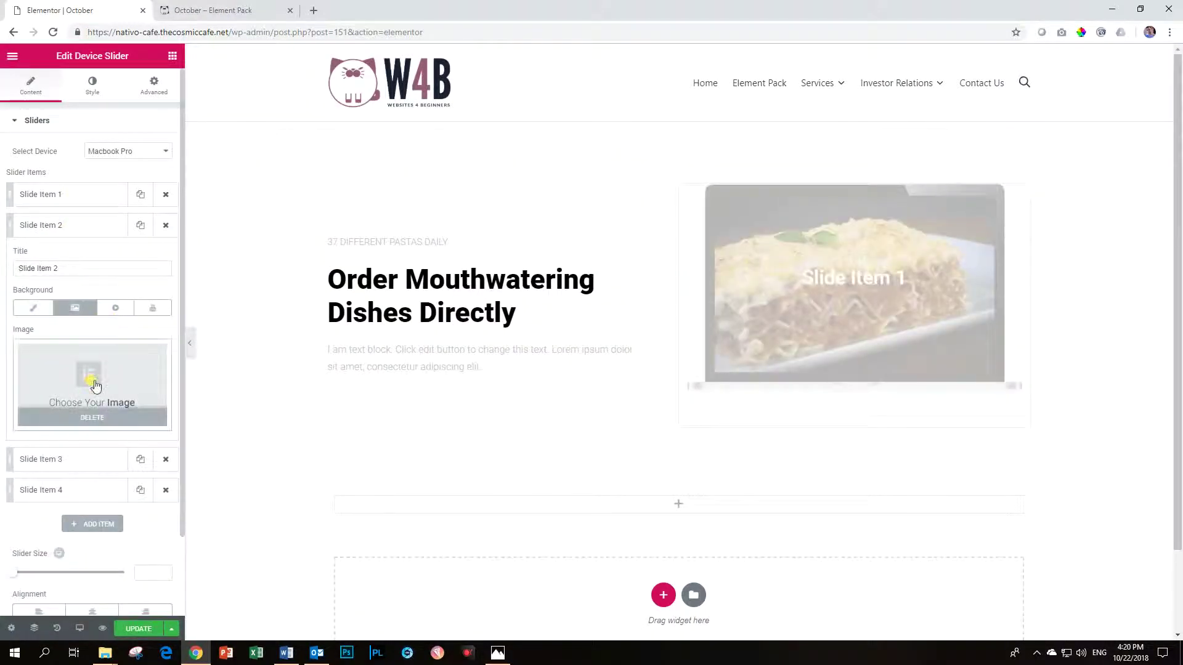
click(94, 381)
click(429, 221)
click(1117, 606)
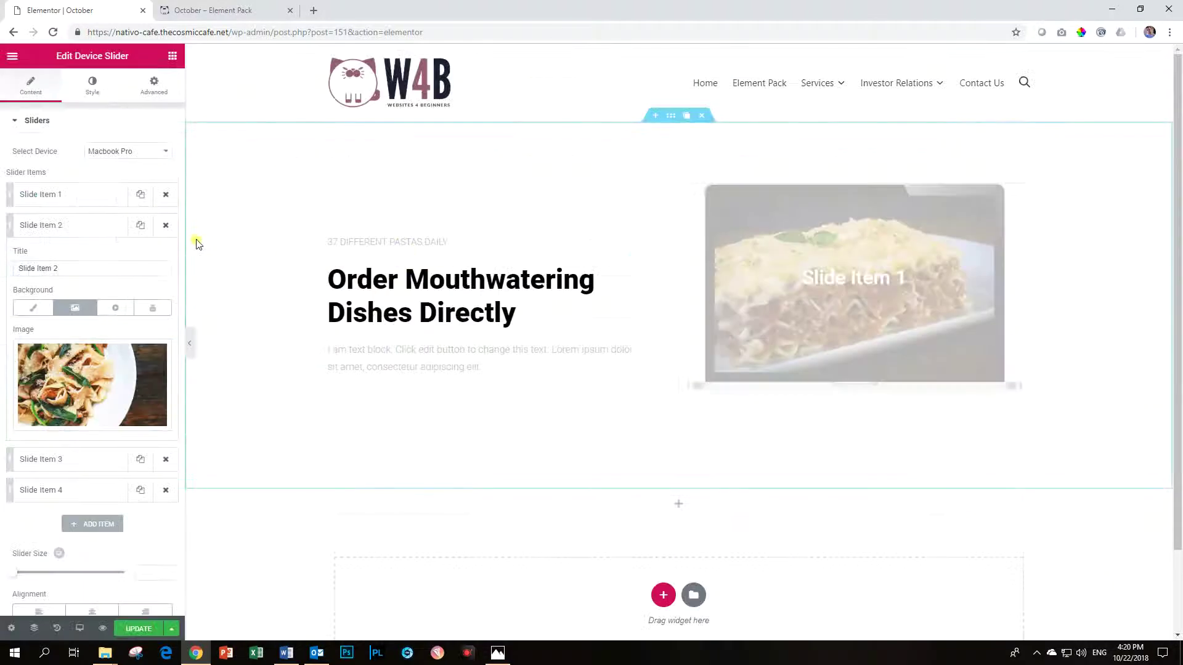
click(66, 227)
Step: Set slide 3's background to the spaghetti bolognese photo
click(76, 256)
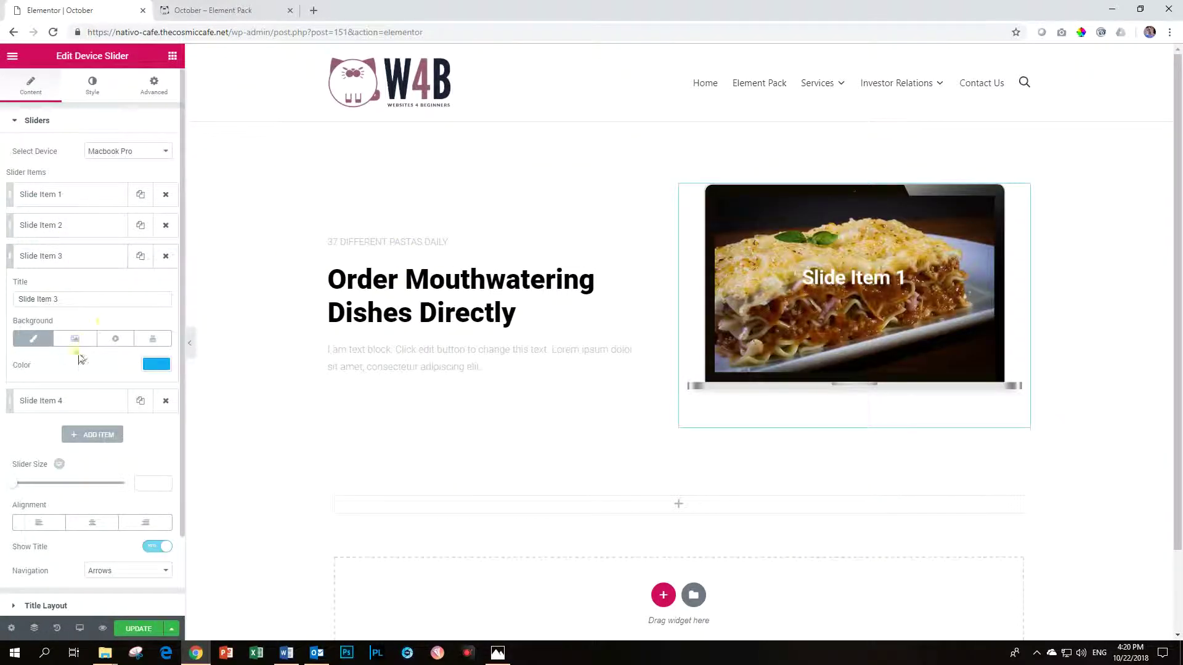
click(74, 340)
click(77, 388)
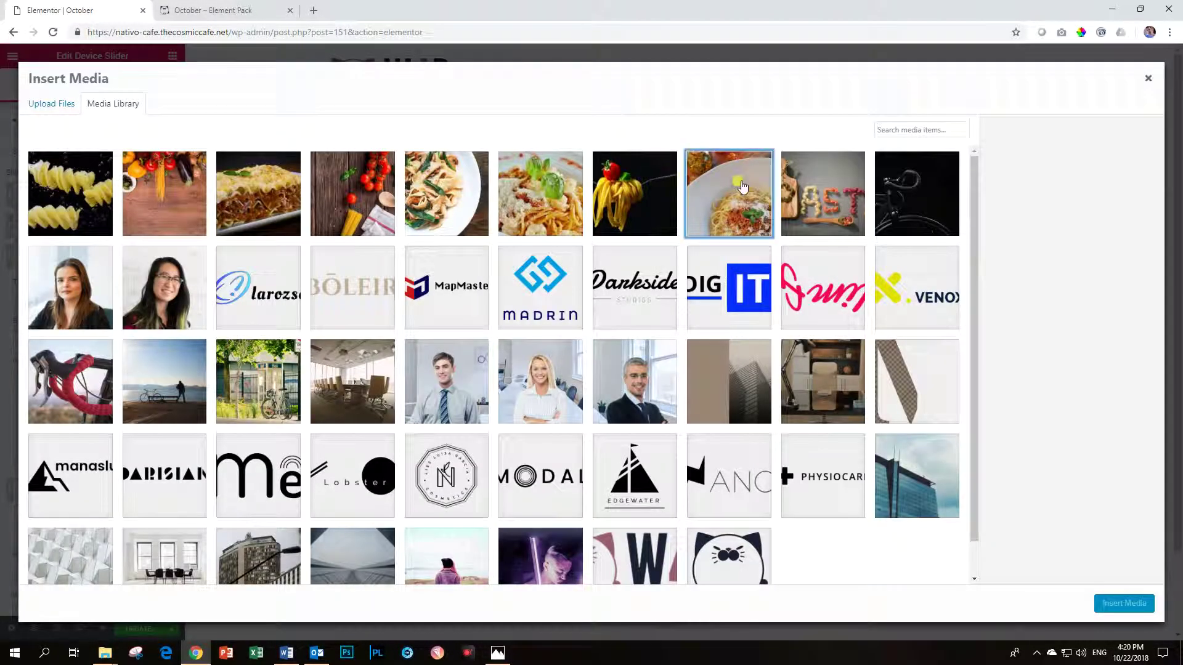
click(736, 185)
click(1127, 604)
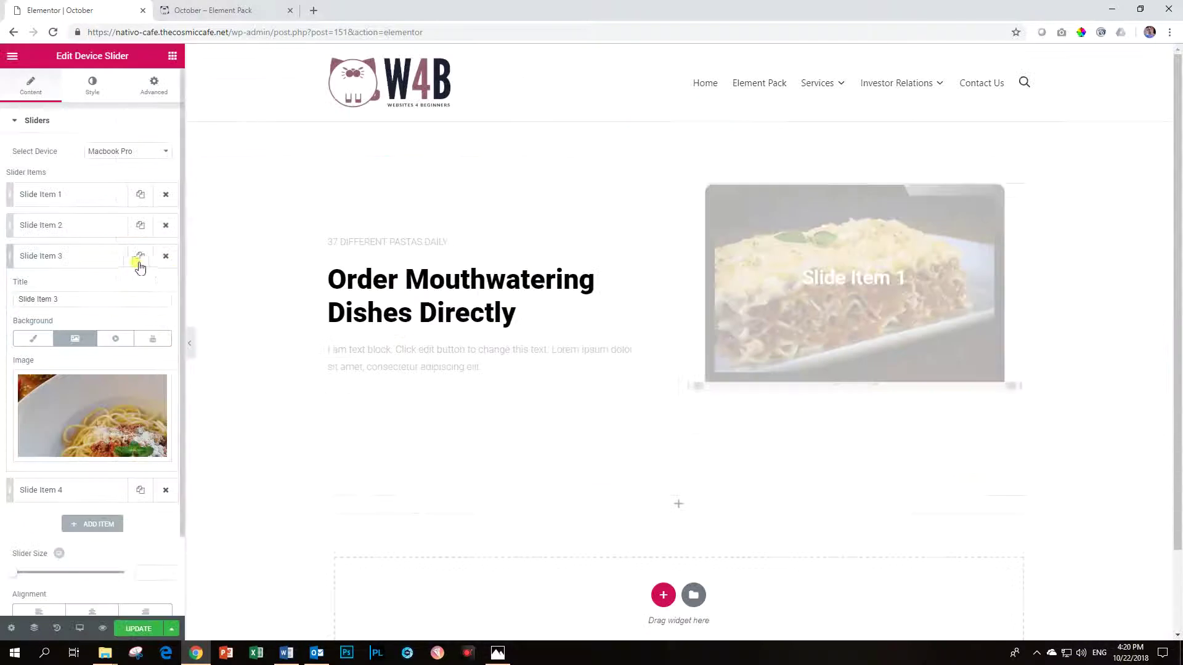
click(66, 256)
Step: Set slide 4's background to the vegetables-on-wooden-table photo
click(66, 287)
click(74, 369)
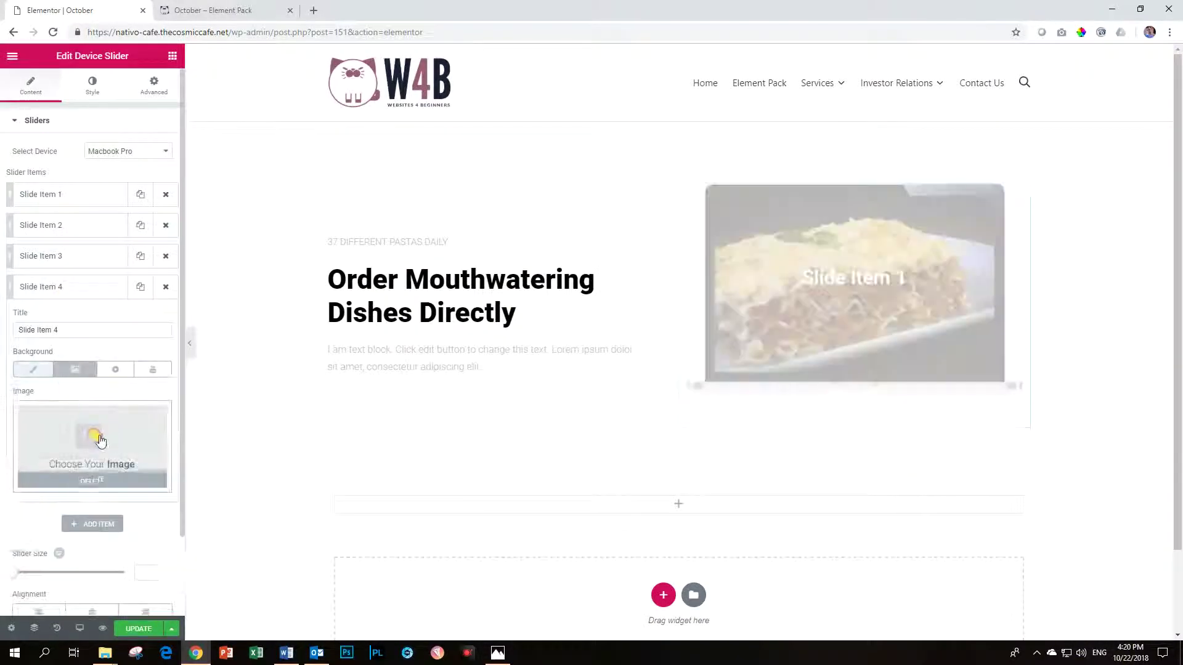
click(92, 438)
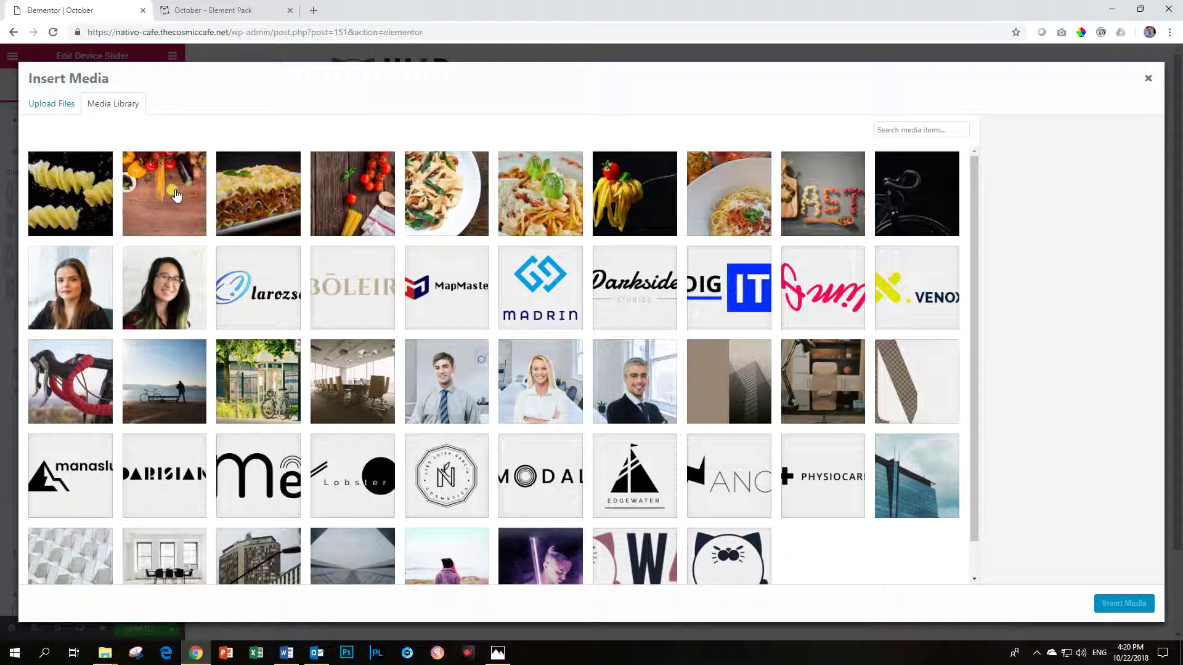
click(176, 195)
click(1112, 604)
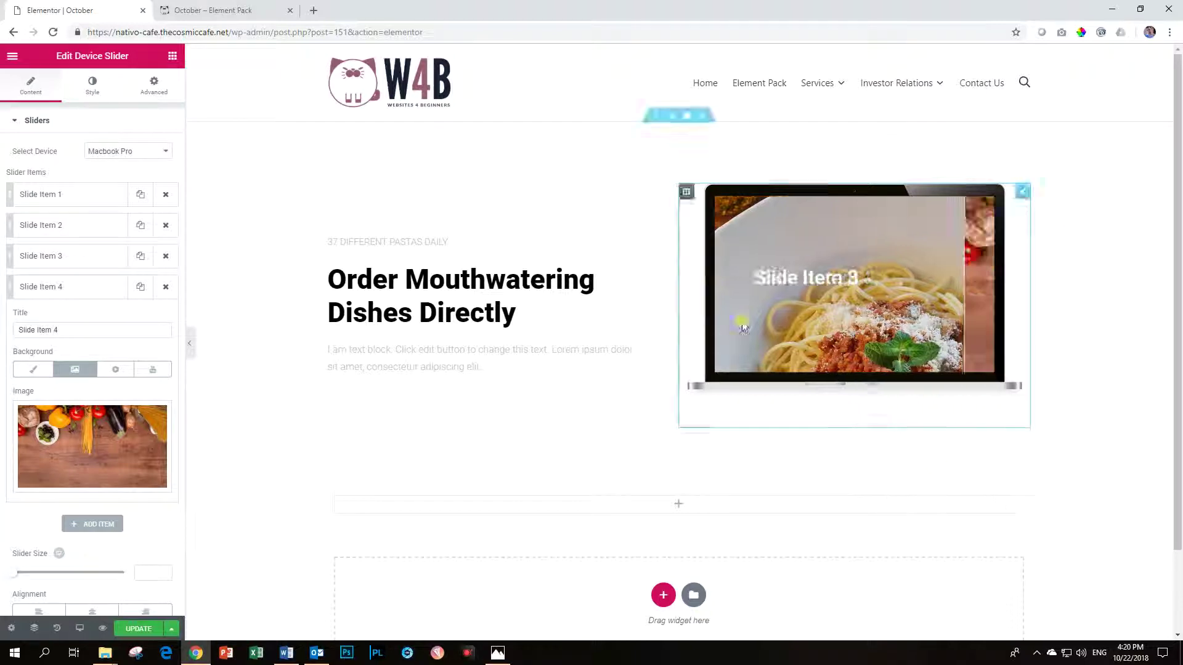
Step: Switch the device frame to Galaxy S9 and advance to the next slide to preview it
click(117, 151)
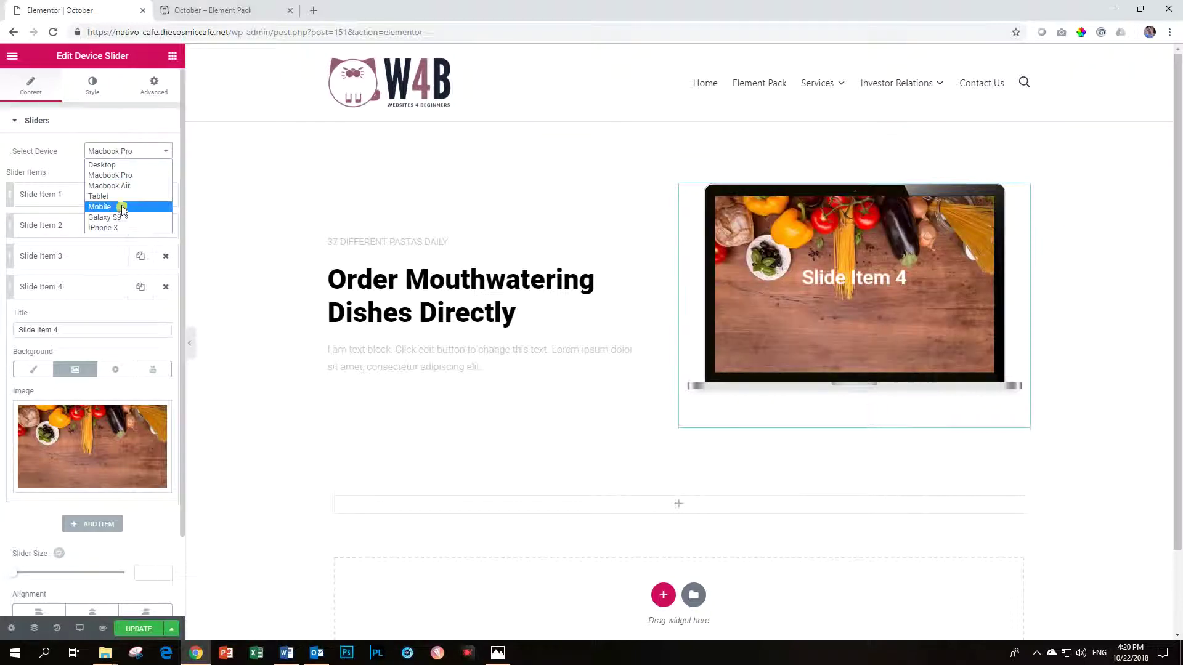
click(121, 217)
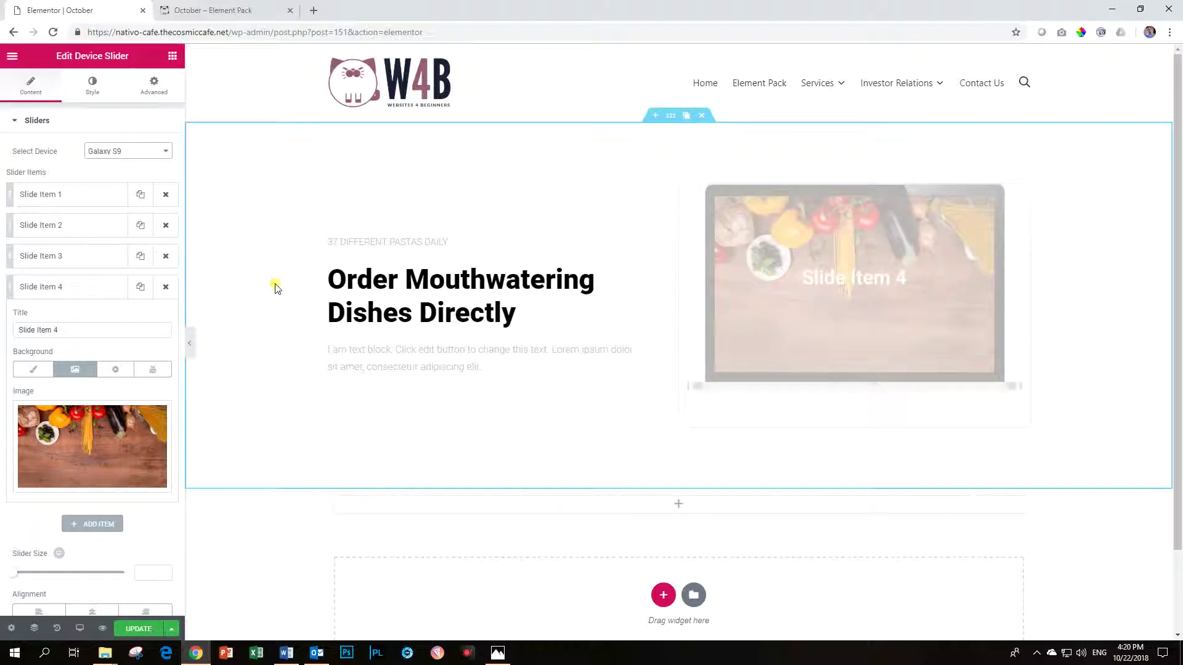
scroll(470, 282, down, 5)
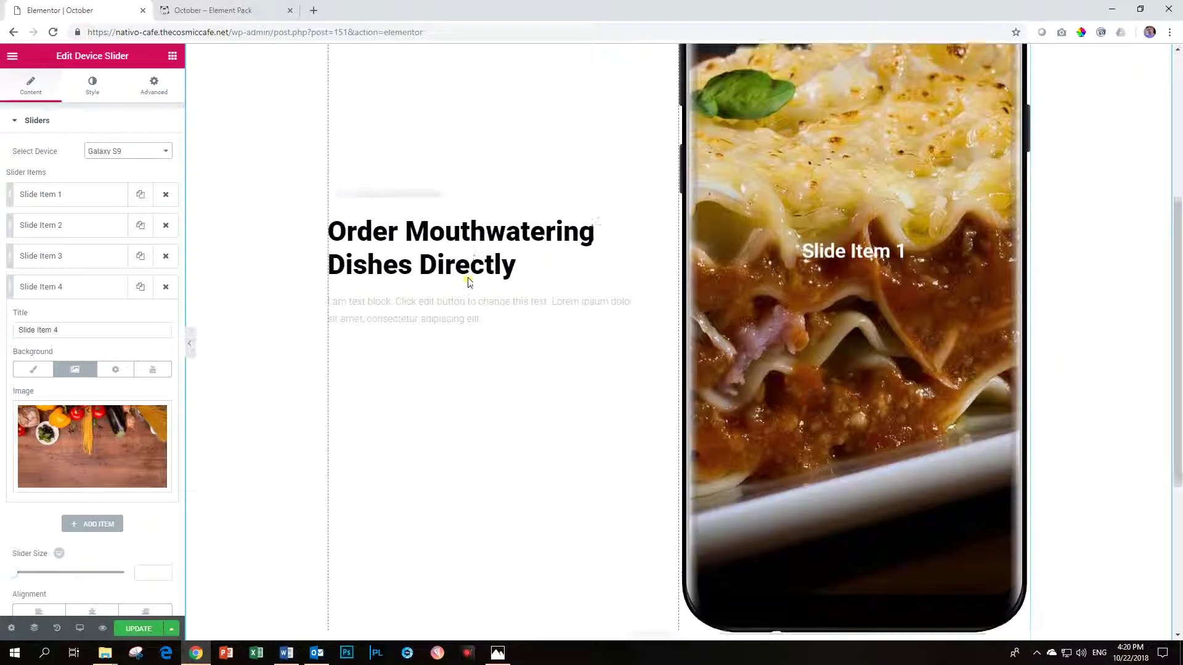
scroll(482, 291, up, 1)
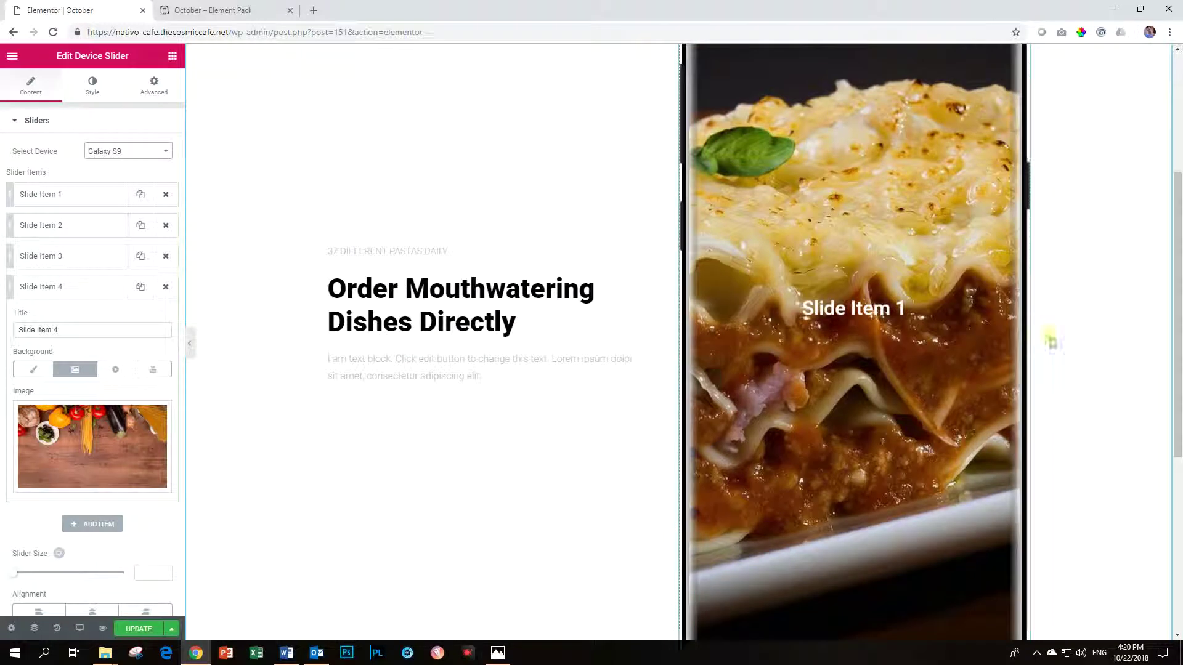
scroll(1001, 318, up, 4)
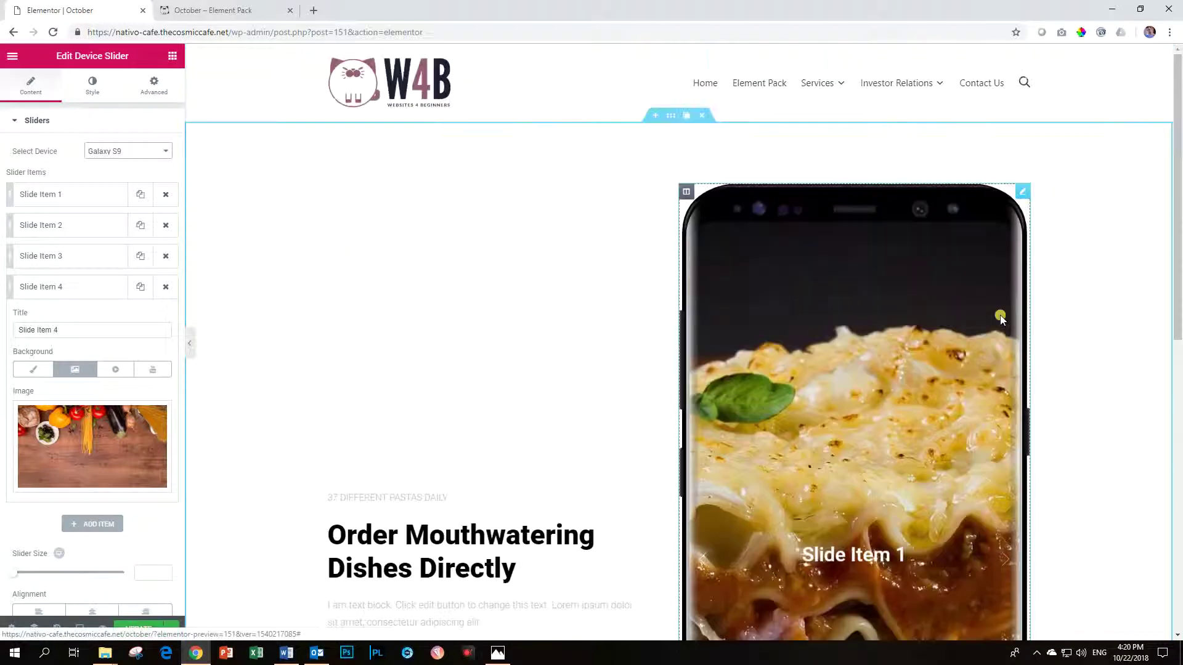
click(1002, 568)
scroll(986, 554, down, 2)
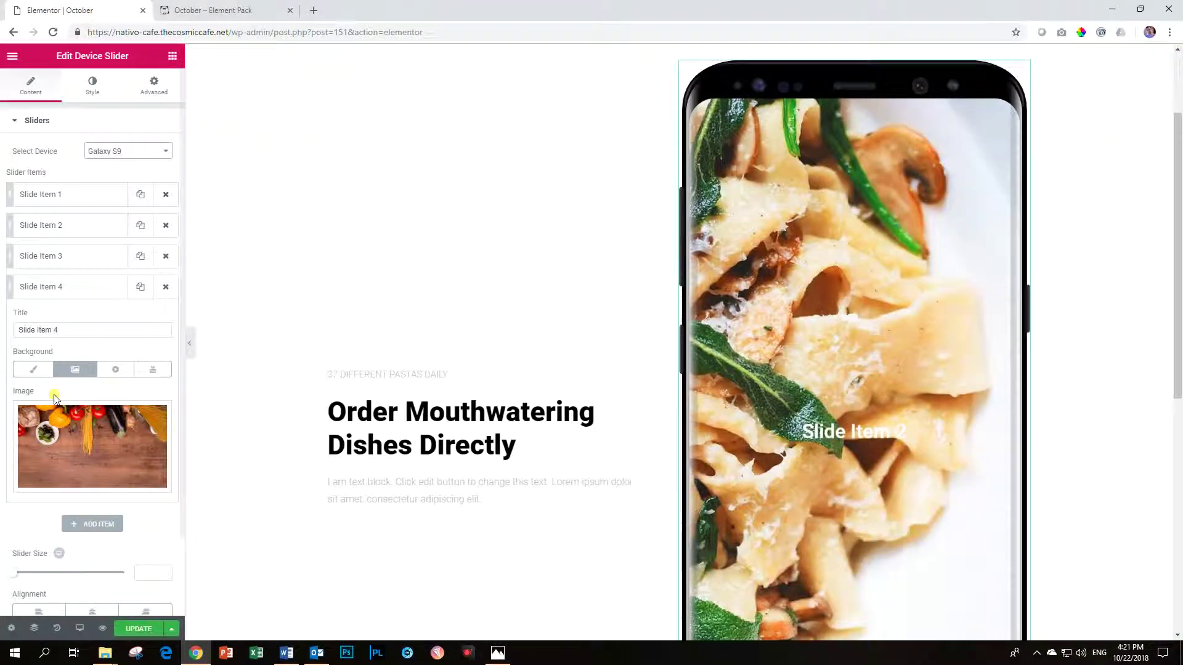
click(72, 297)
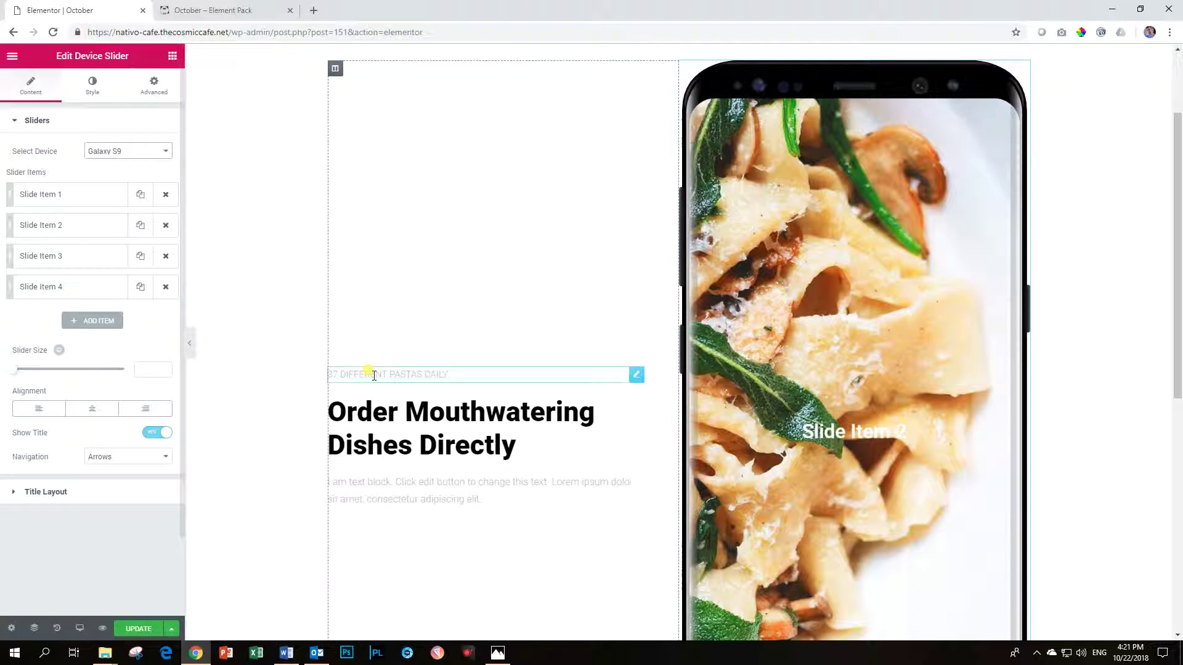
Step: Reduce the Slider Size from 421 to 331
drag(15, 378, 39, 377)
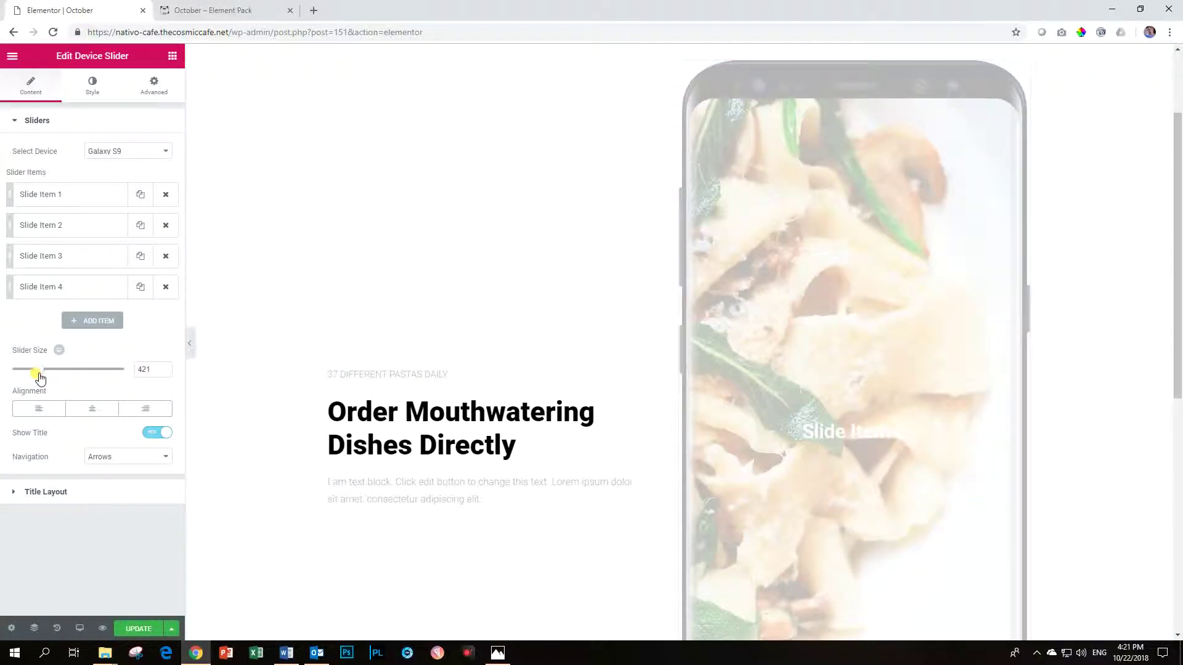
scroll(356, 370, down, 4)
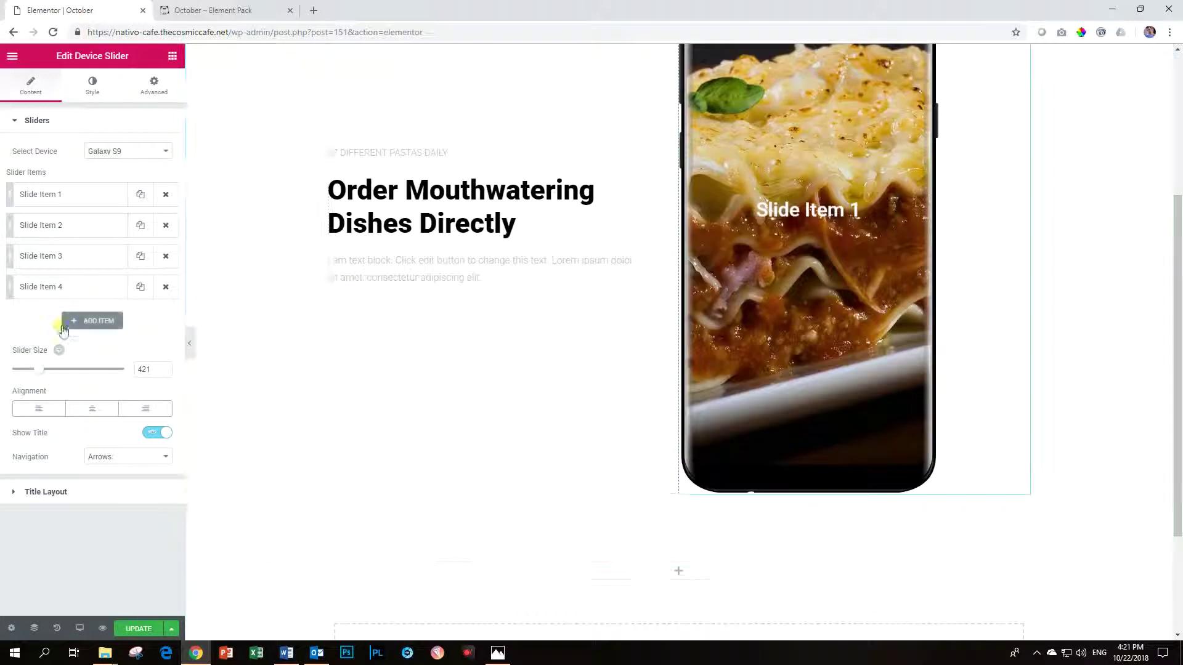
drag(37, 371, 31, 374)
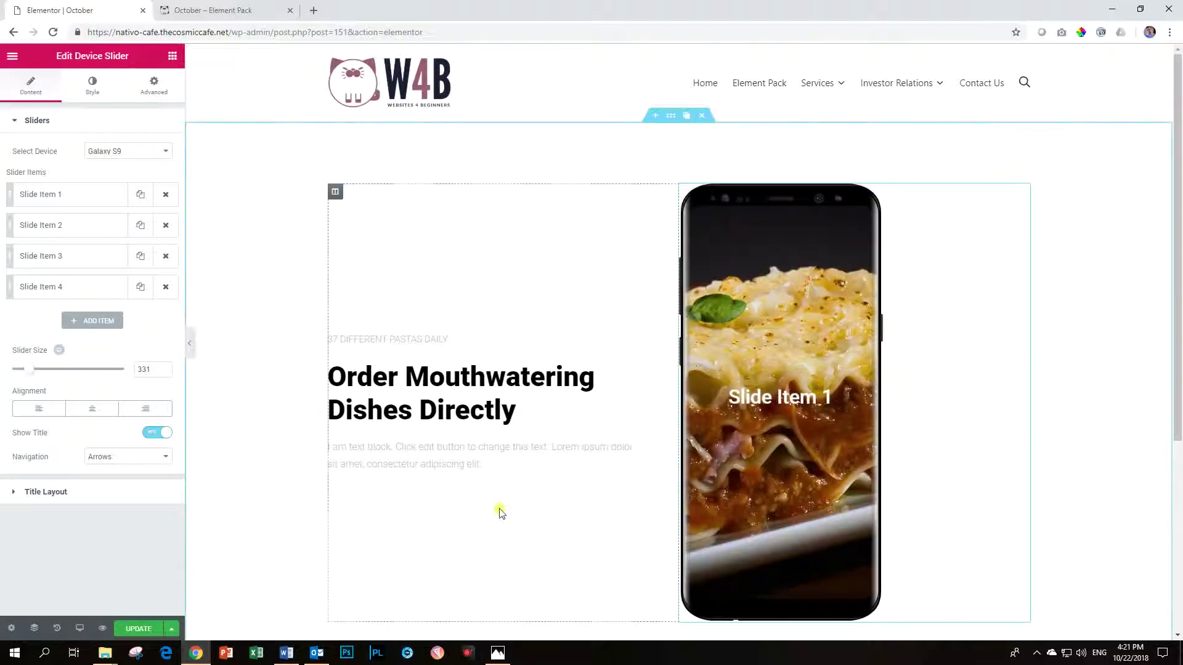
scroll(1158, 476, down, 2)
scroll(1157, 477, up, 1)
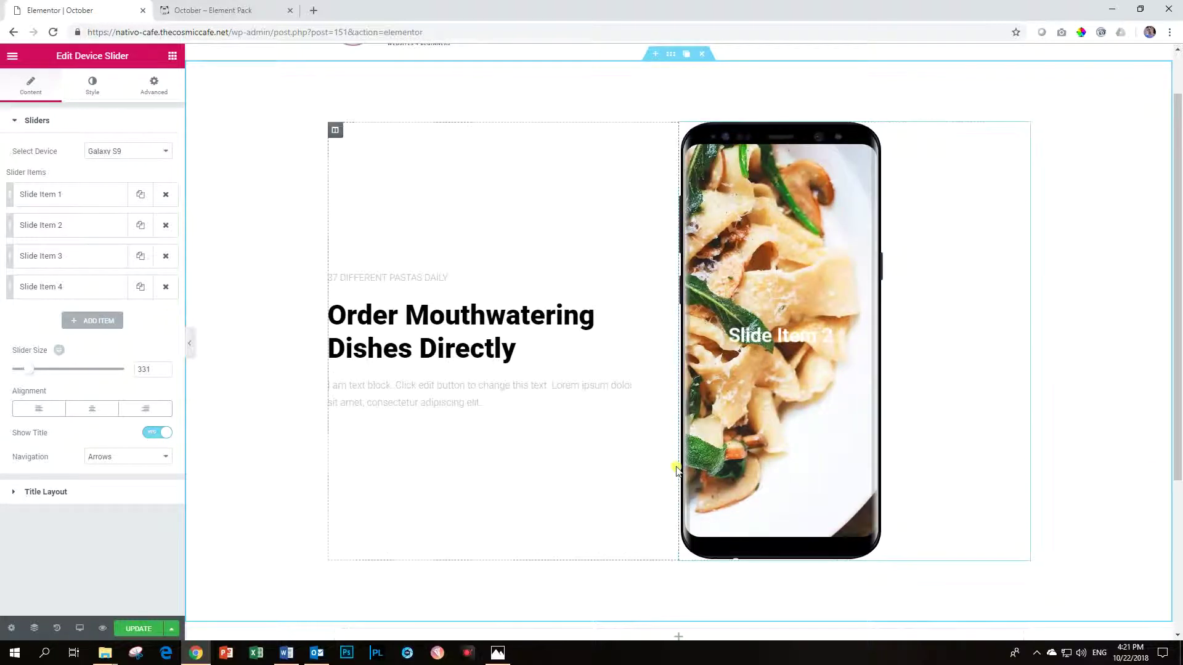
Step: Keep Galaxy S9 as the device and expand the Title Layout settings
click(151, 151)
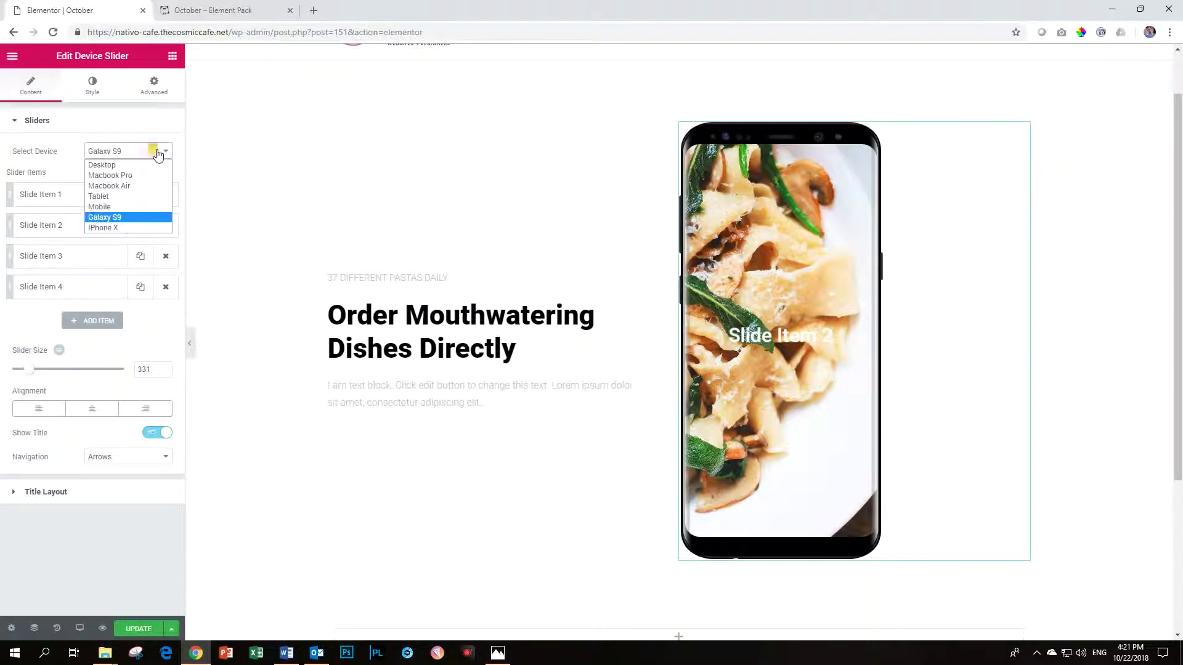
click(156, 151)
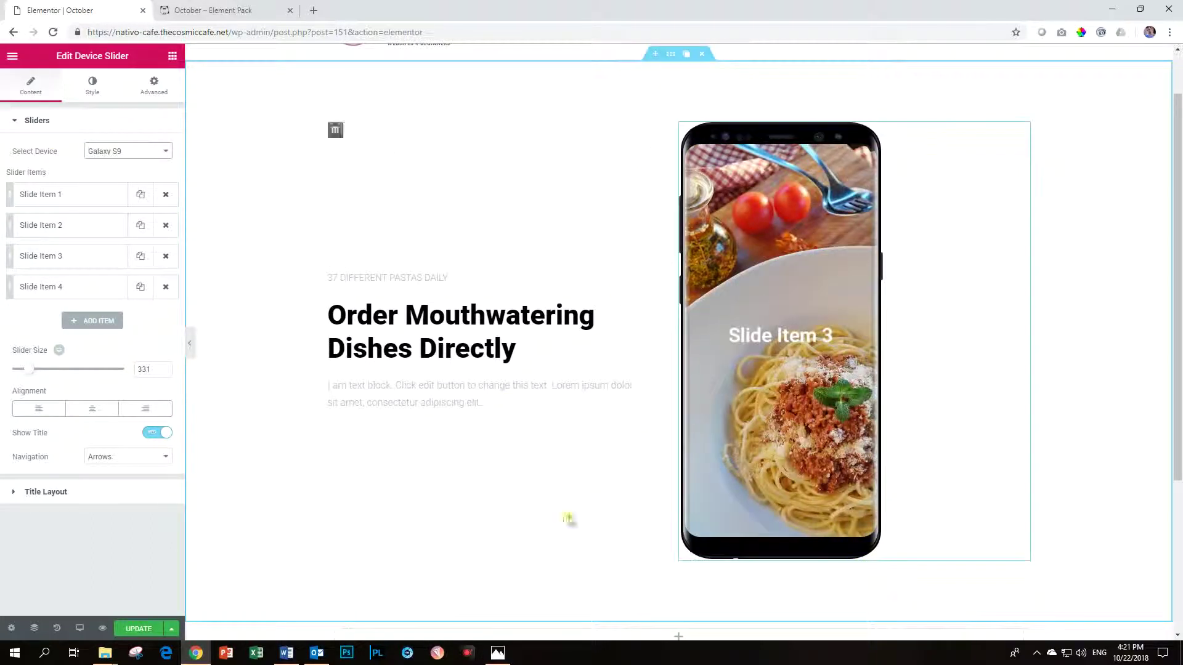
click(62, 493)
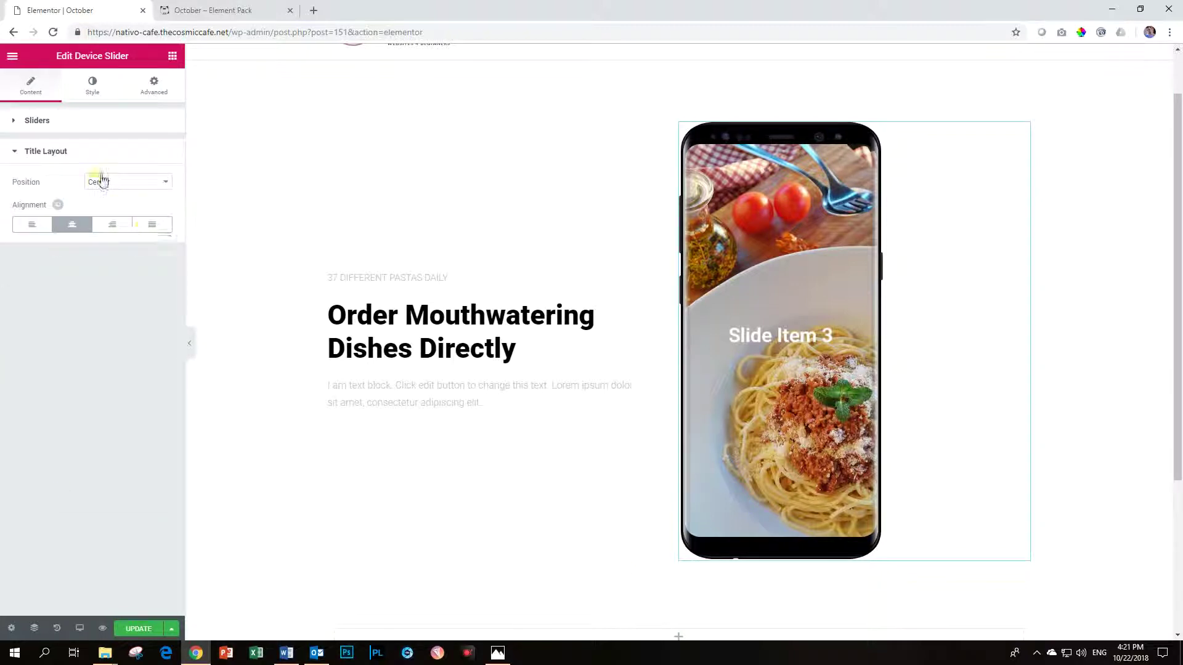
Step: Show the Style settings and briefly expand the Navigation group while previewing the next slide
click(91, 86)
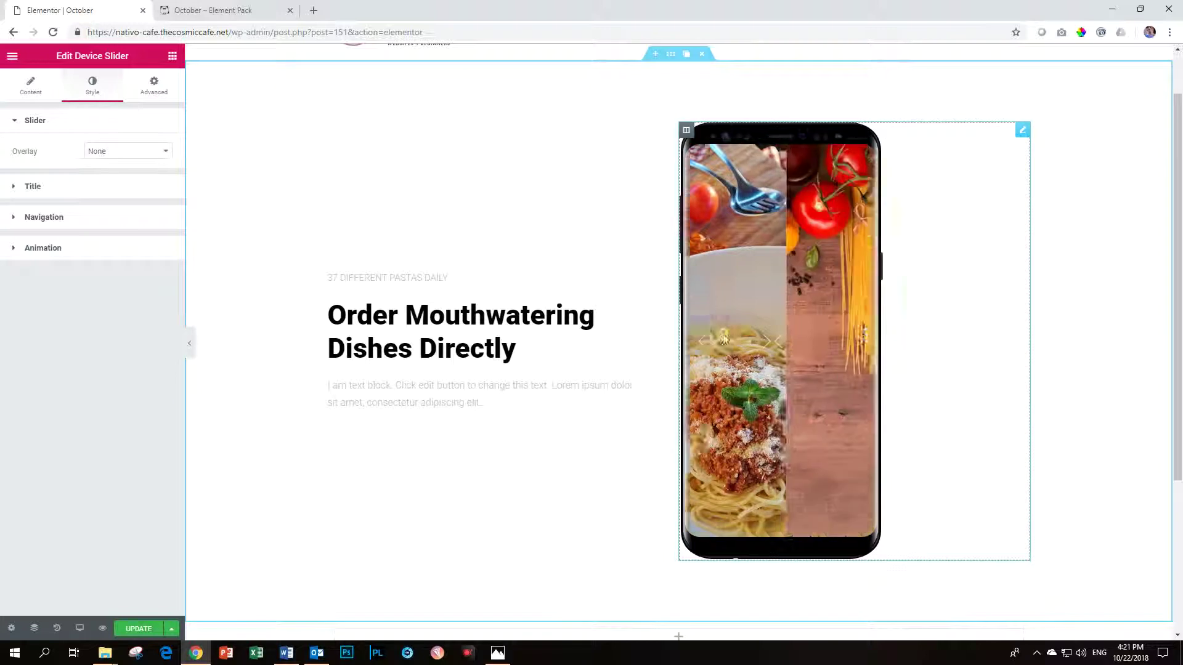
click(854, 341)
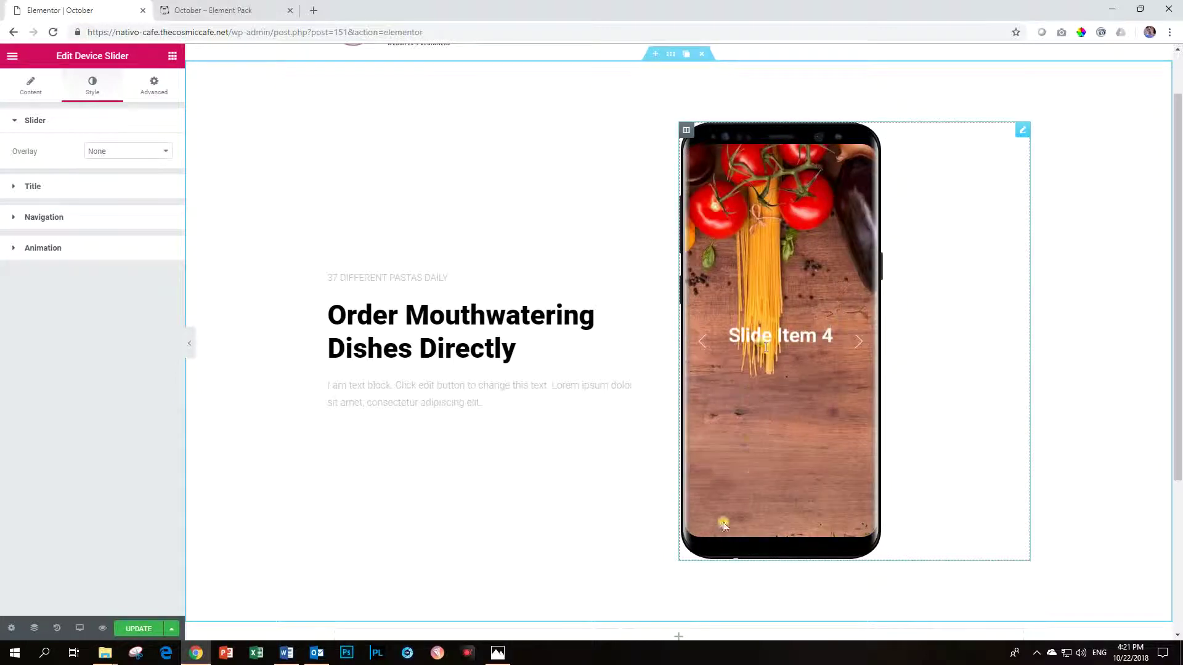
click(132, 221)
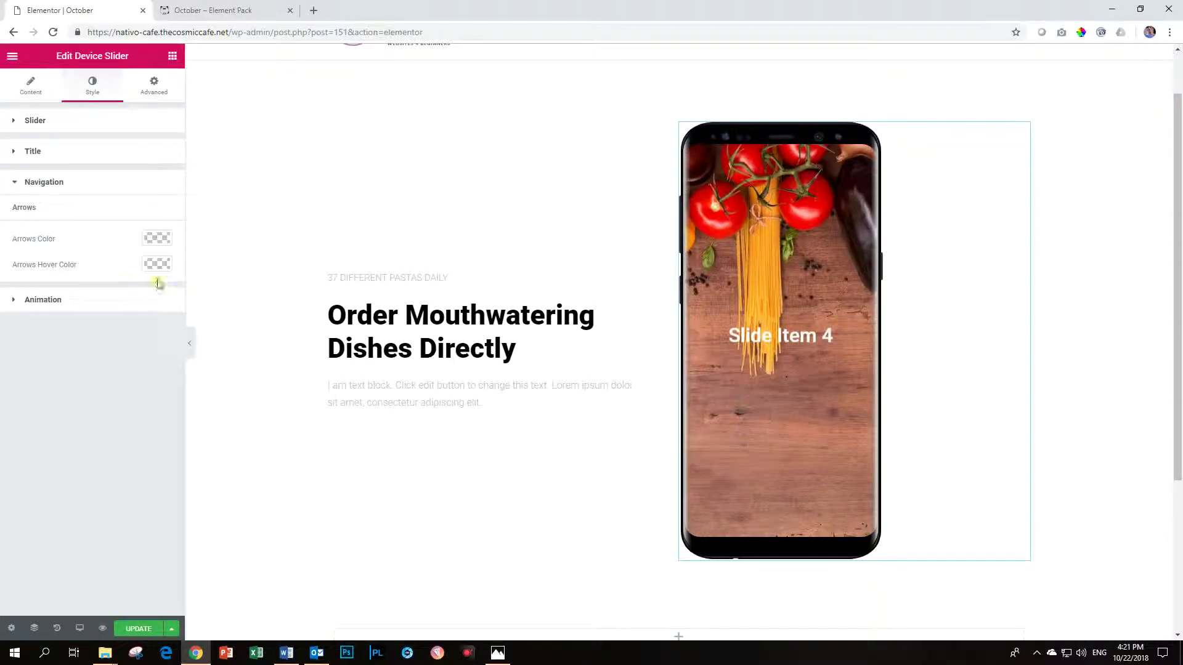
click(84, 186)
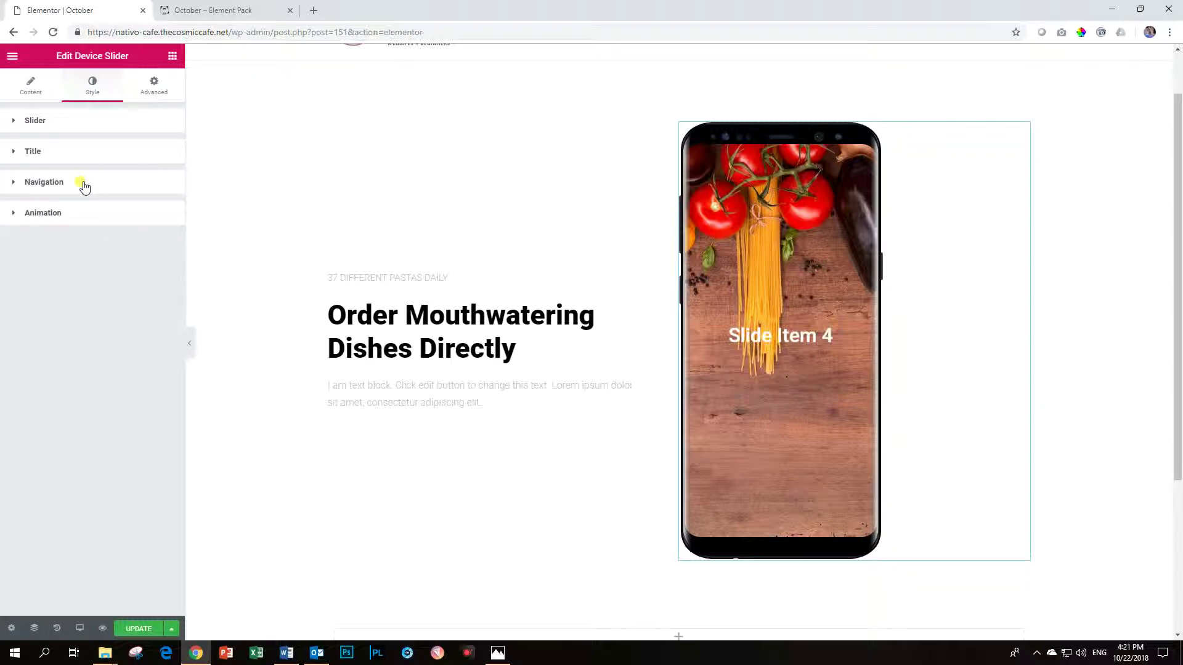